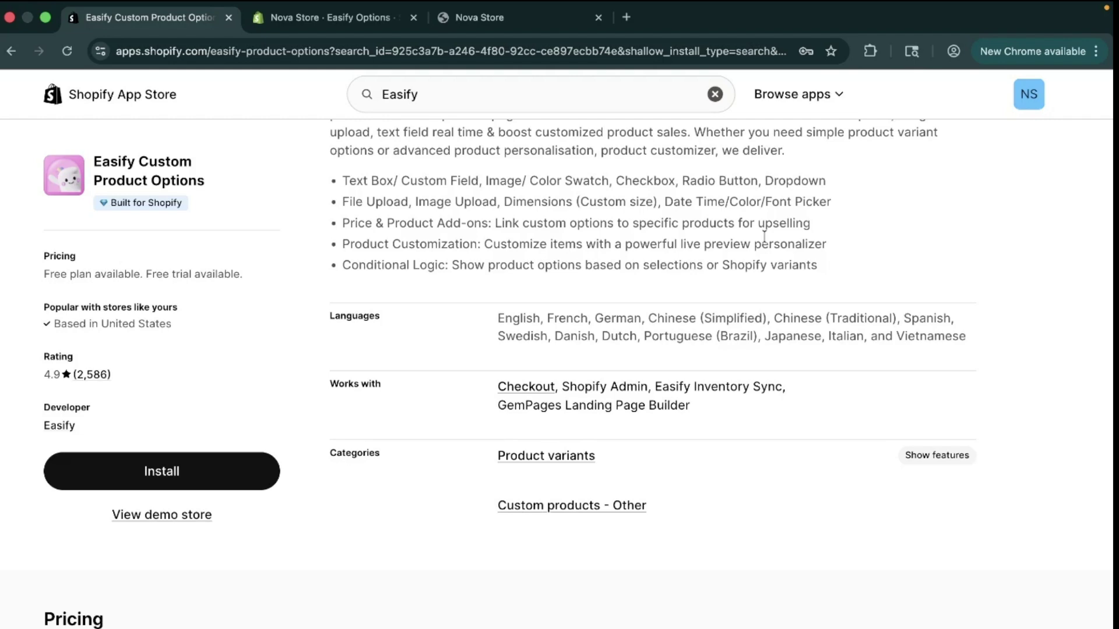
Step: Review the Easify Custom Product Options listing, including its search suggestions, pricing plans and merchant reviews
scroll(599, 373, "up", 8)
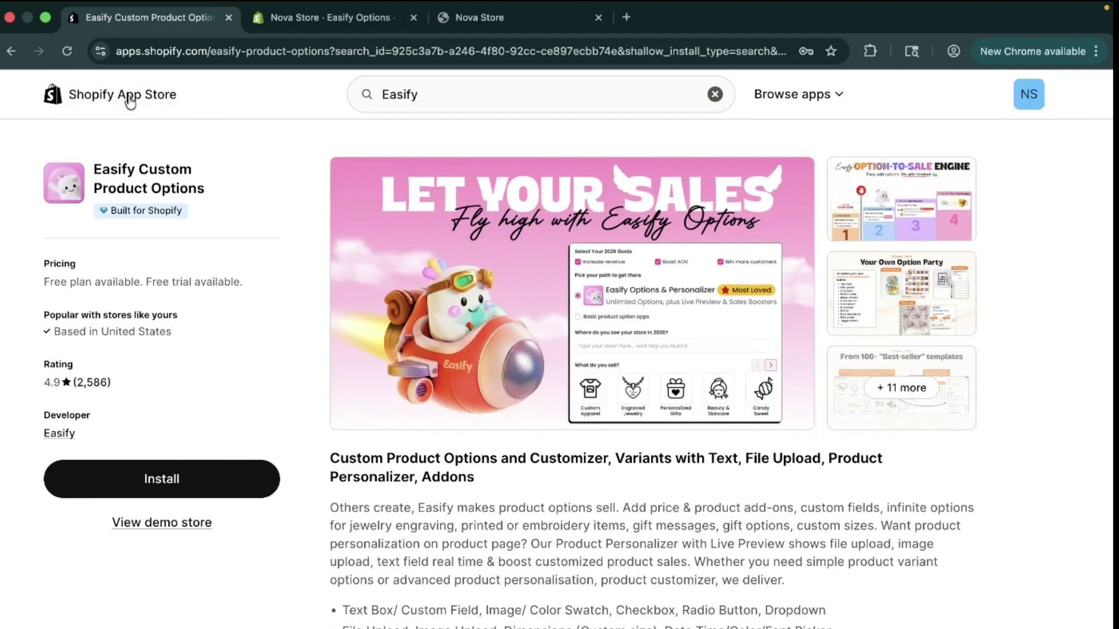
left_click(460, 100)
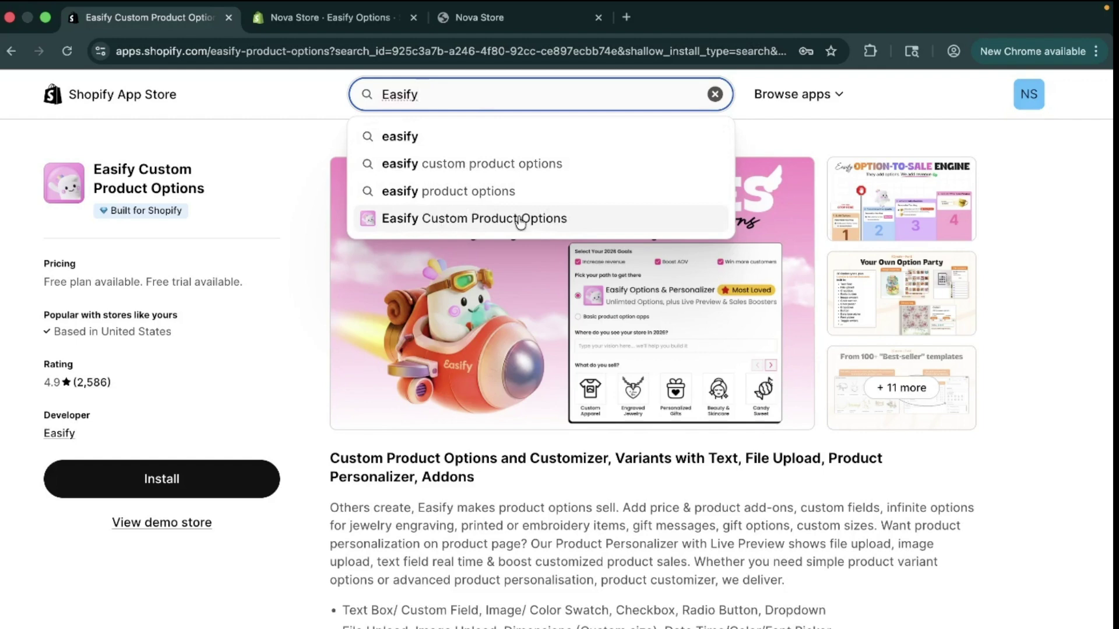
left_click(541, 280)
left_click(1084, 96)
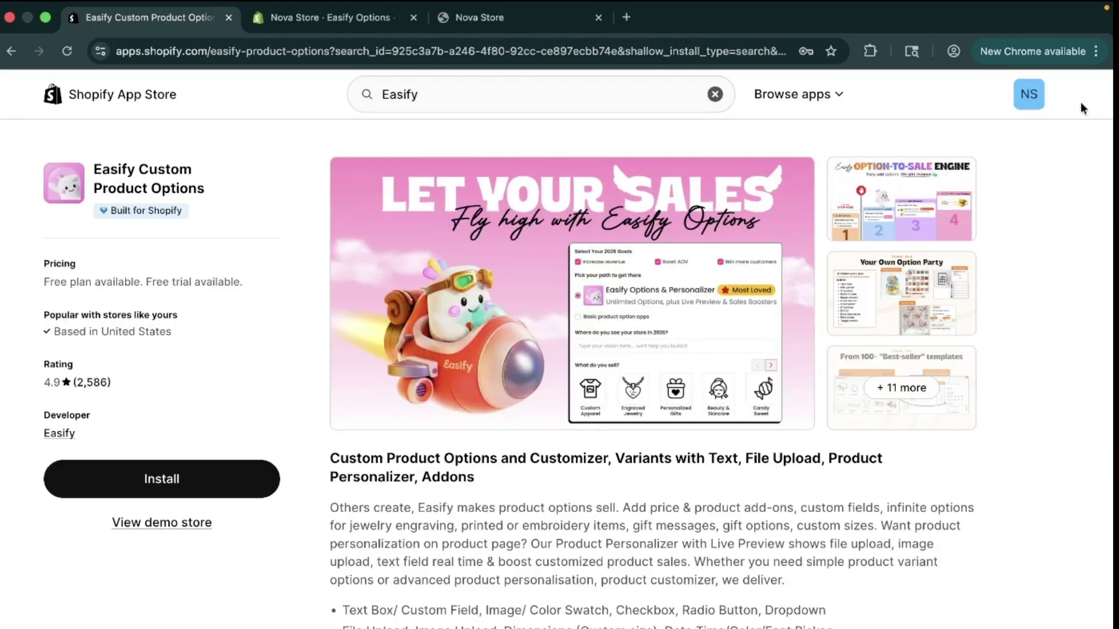
scroll(544, 432, "down", 9)
scroll(428, 378, "down", 3)
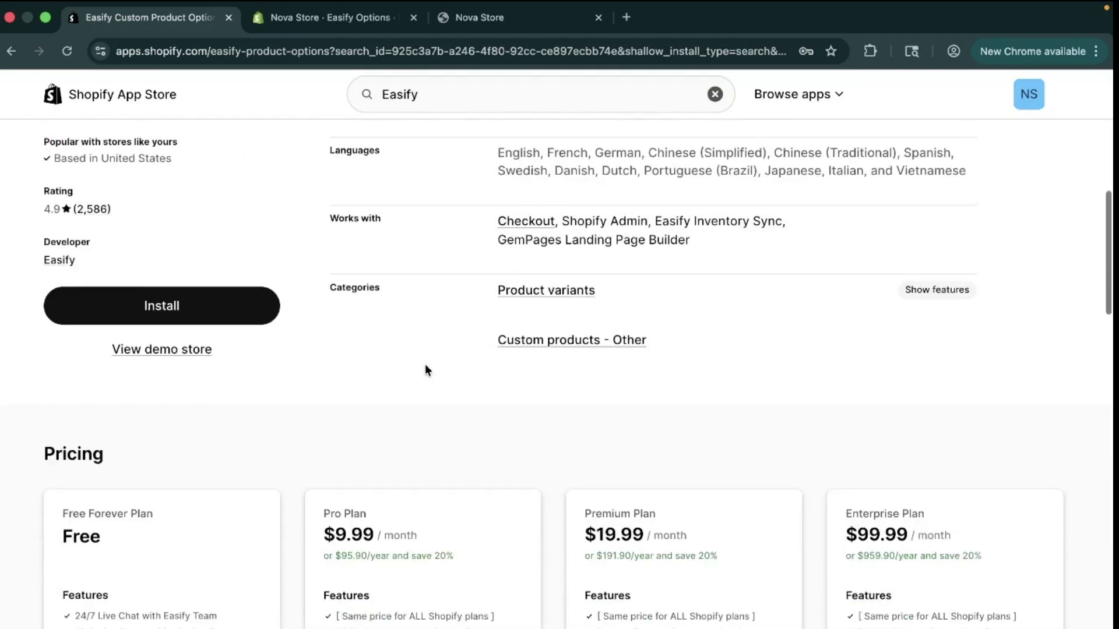
scroll(425, 365, "down", 4)
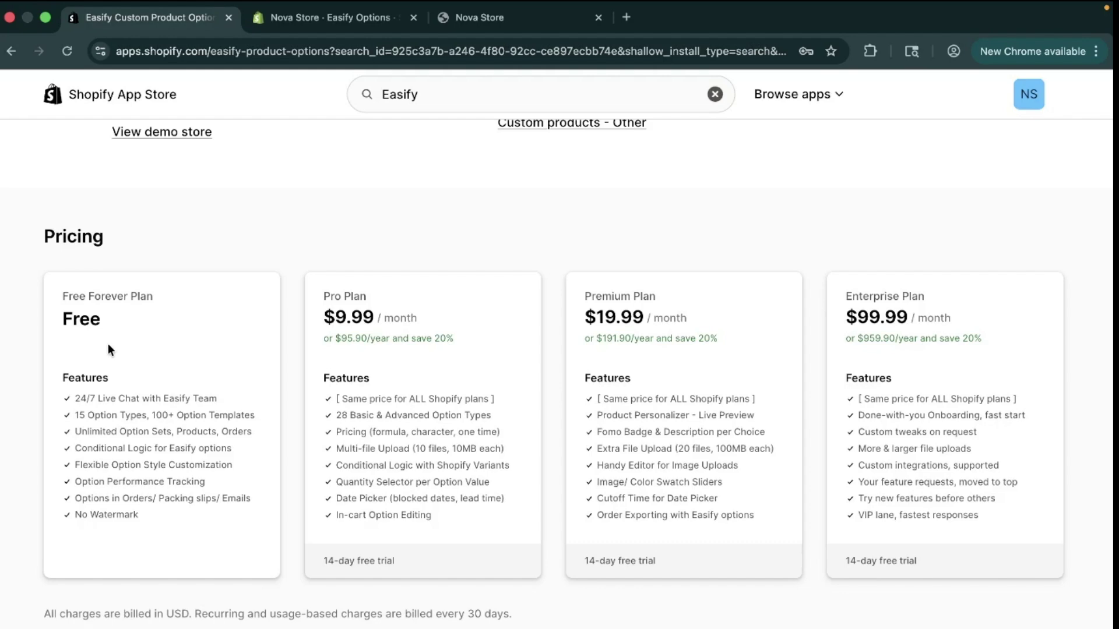
scroll(858, 333, "down", 4)
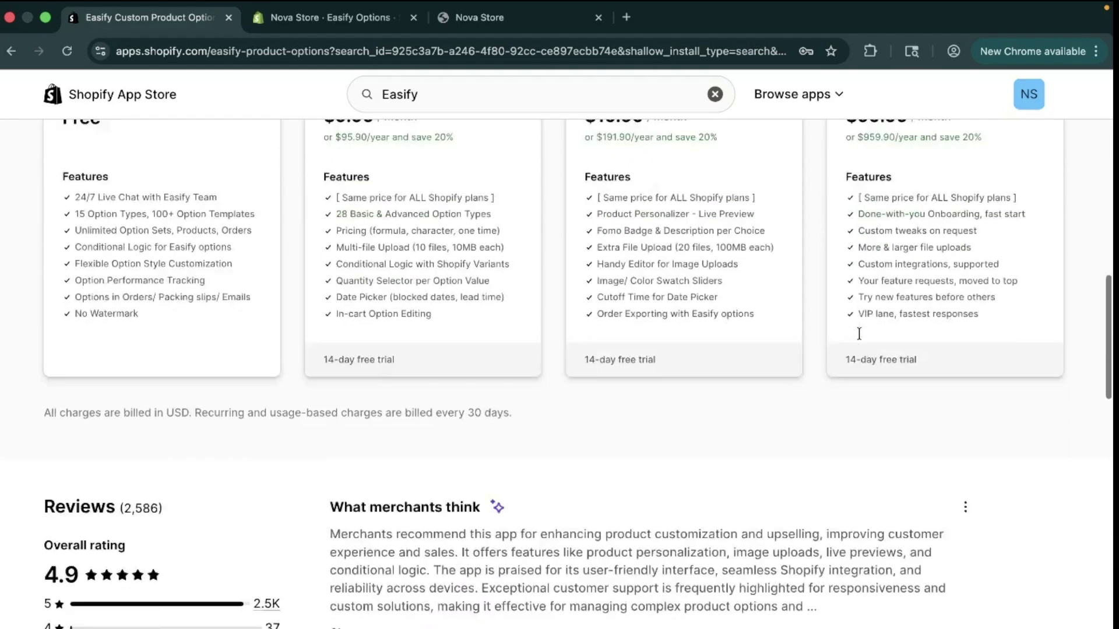
scroll(858, 334, "down", 4)
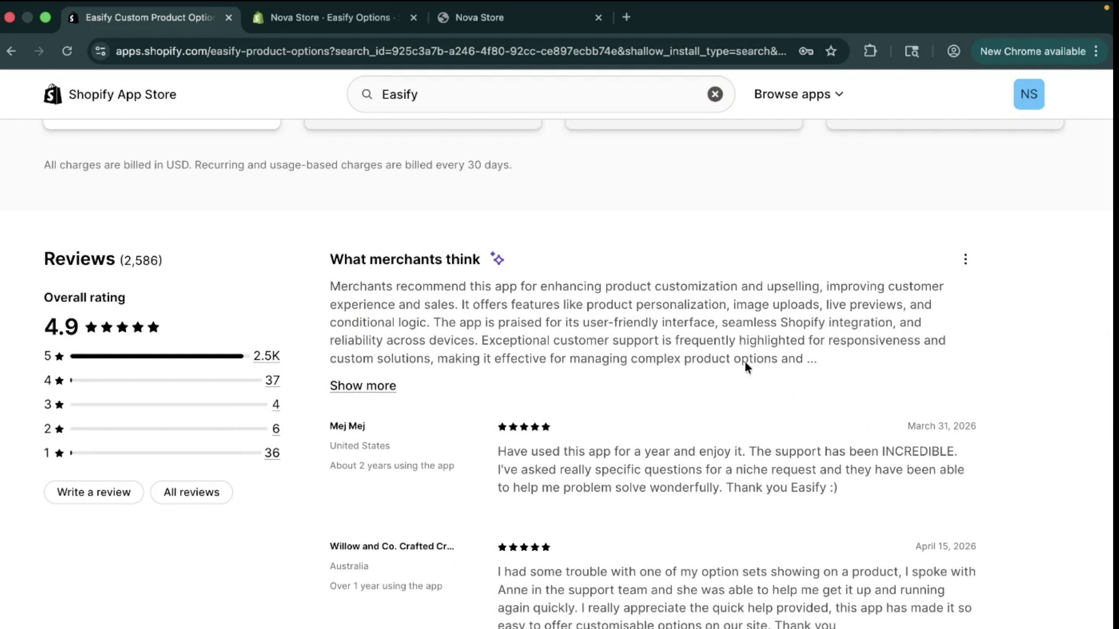
scroll(664, 393, "up", 8)
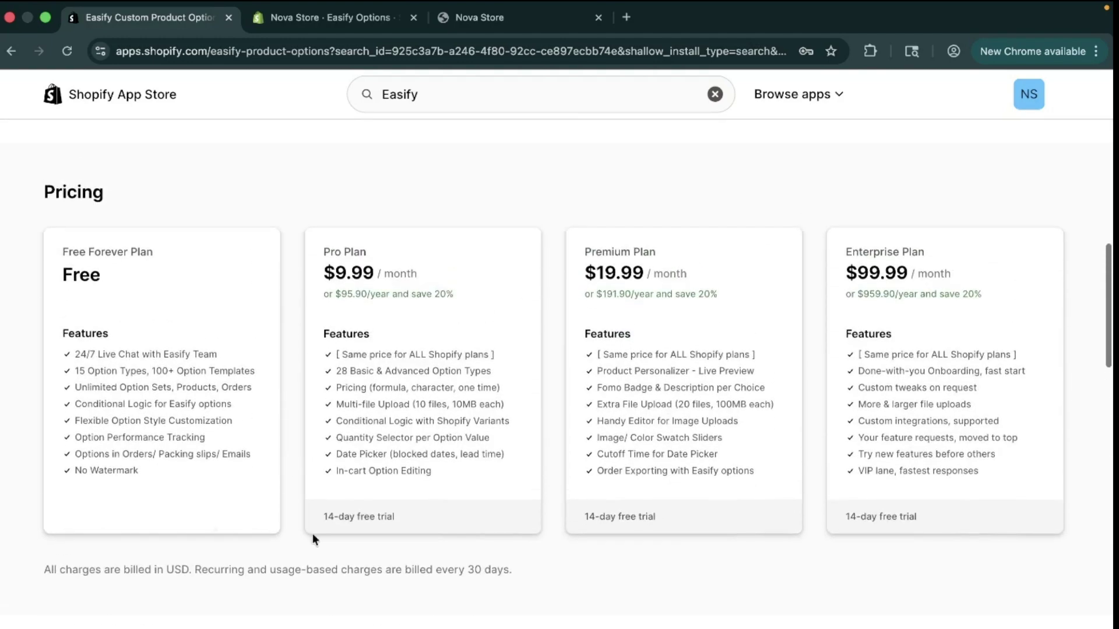
scroll(293, 387, "up", 10)
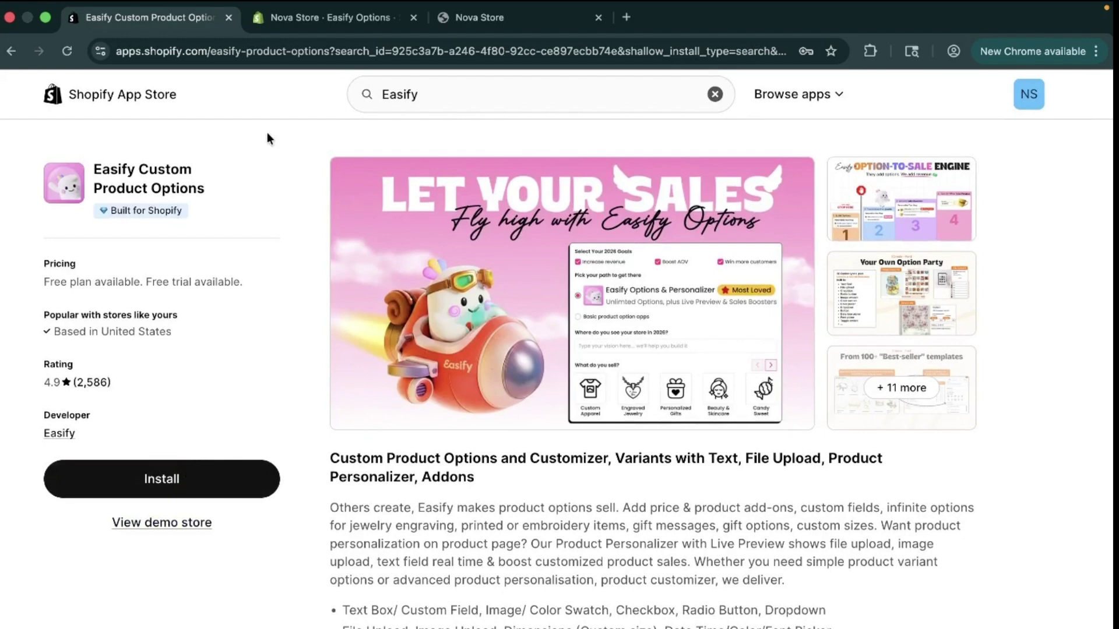
Step: Switch to Easify Options in the Nova Store admin and create a new option set containing a color swatch option
left_click(313, 25)
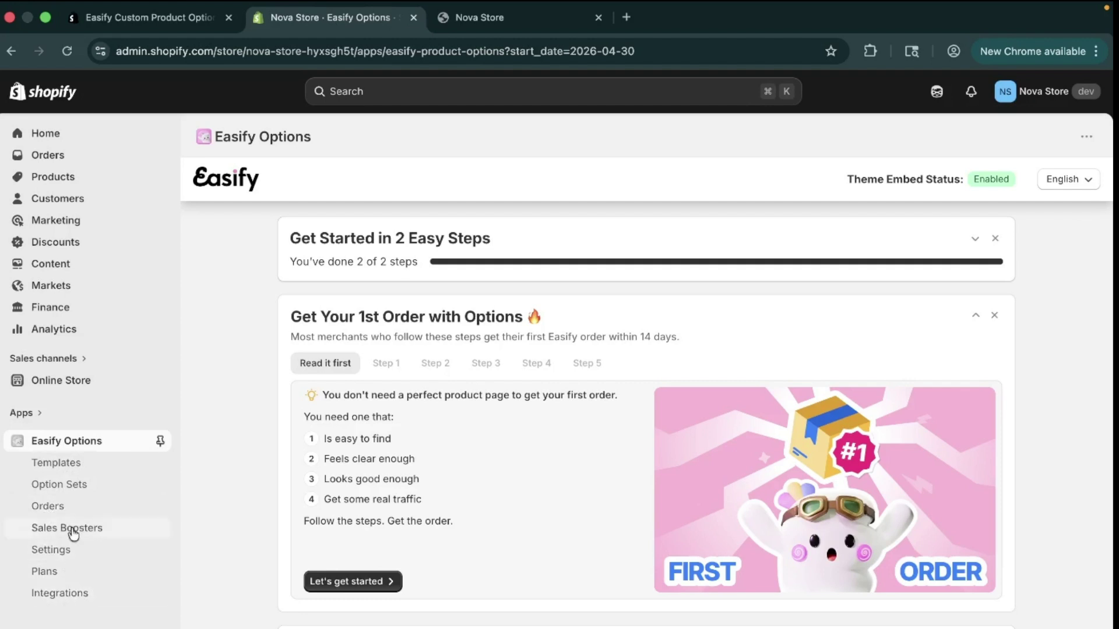
left_click(76, 487)
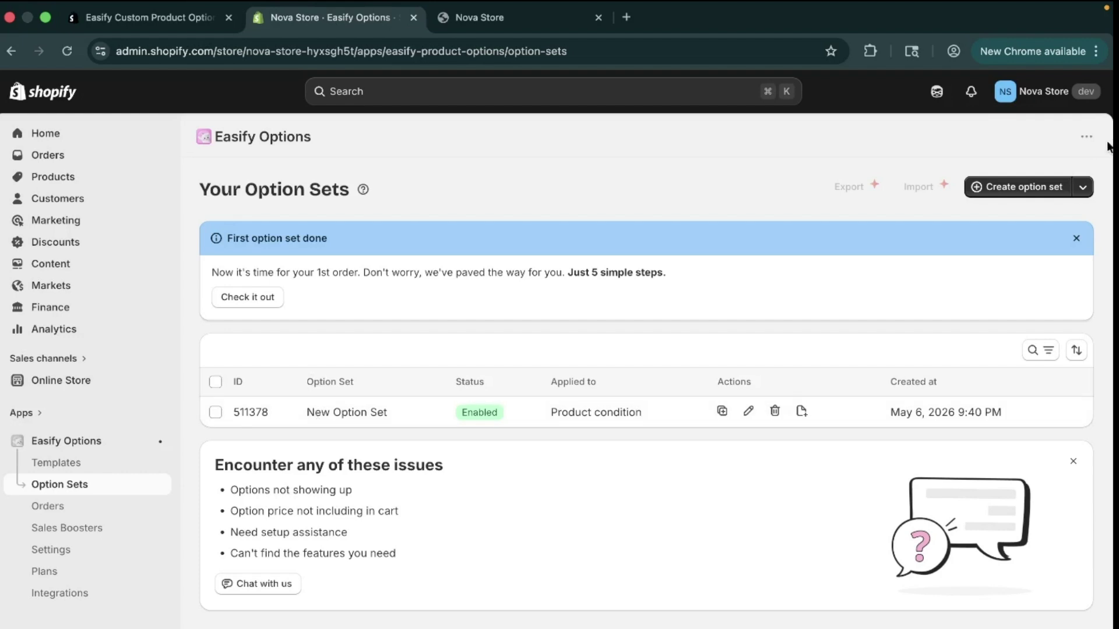
left_click(1000, 187)
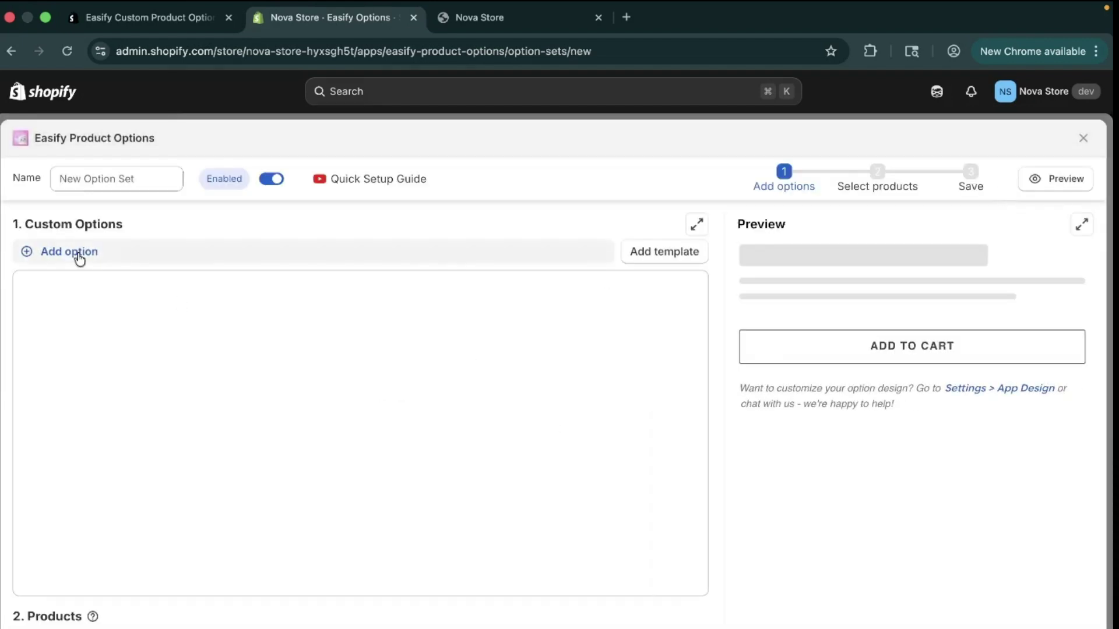
left_click(78, 253)
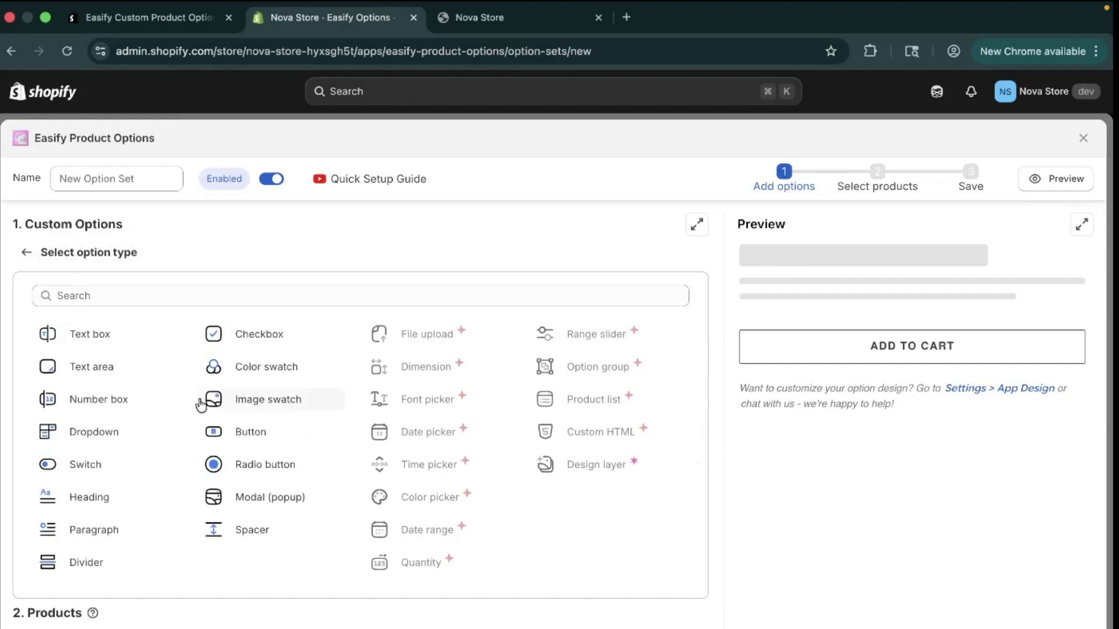
left_click(262, 369)
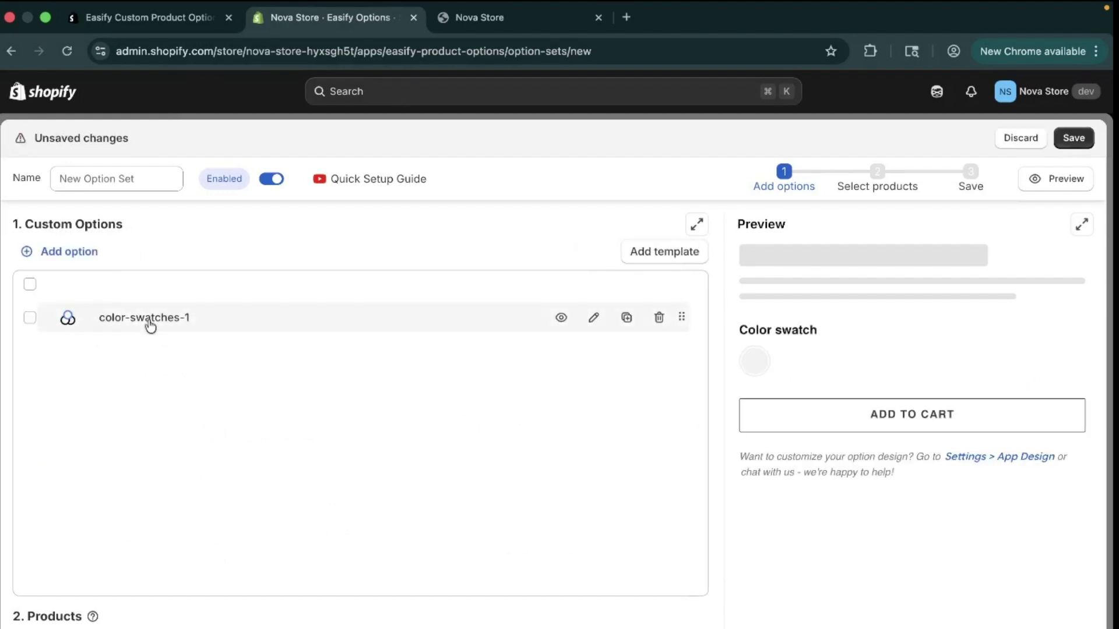
Step: Set the color swatch's option label to "Choose Snowboard Color" and make the option required
left_click(151, 324)
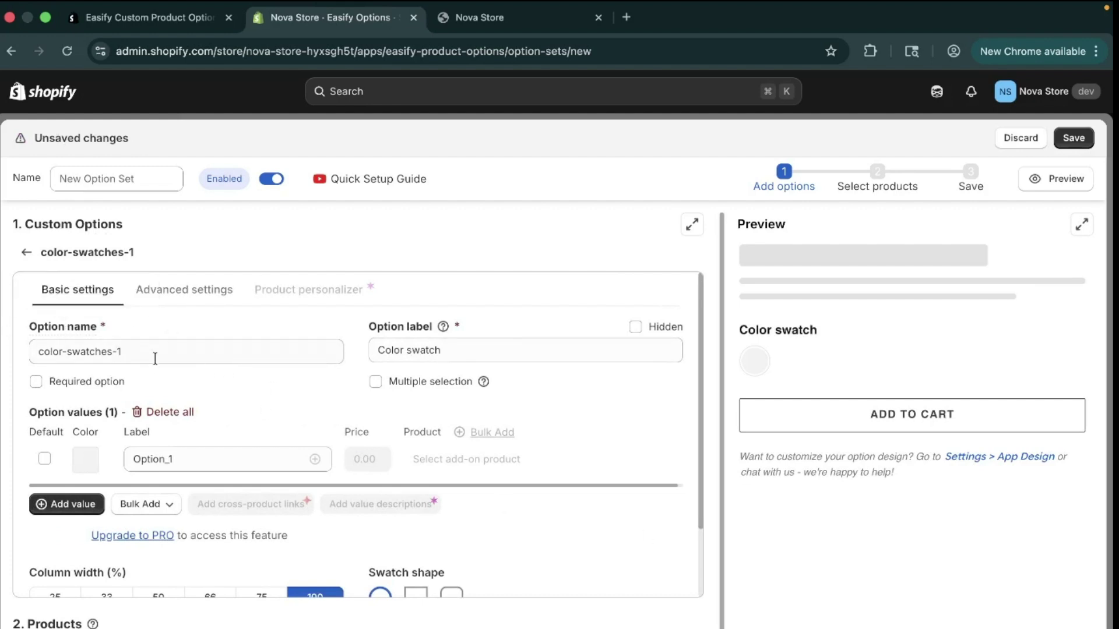
triple_click(413, 344)
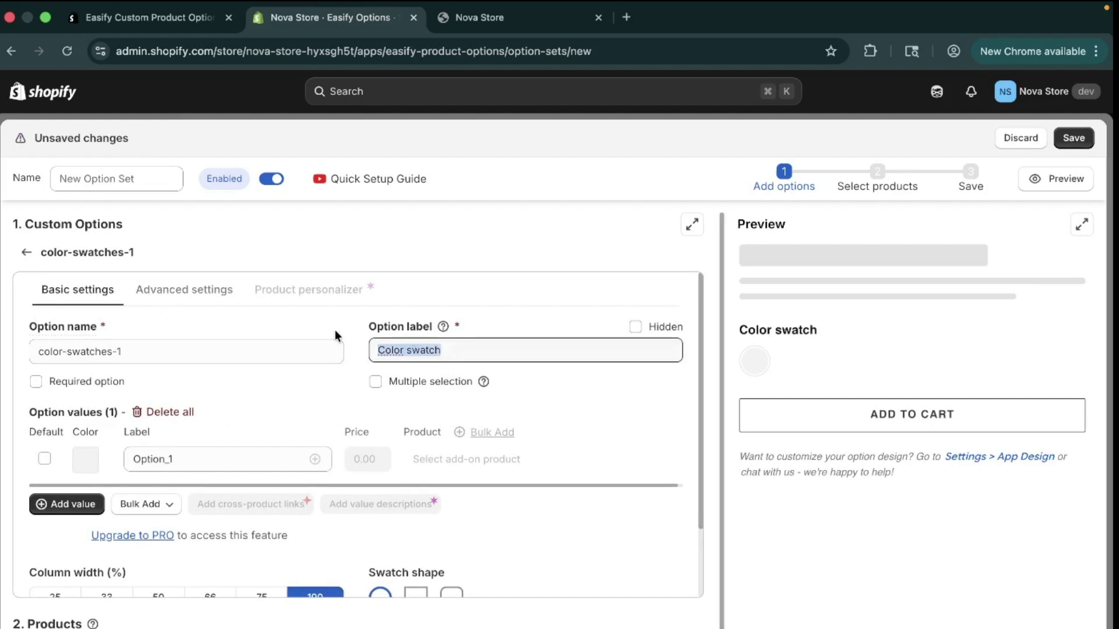
type("C")
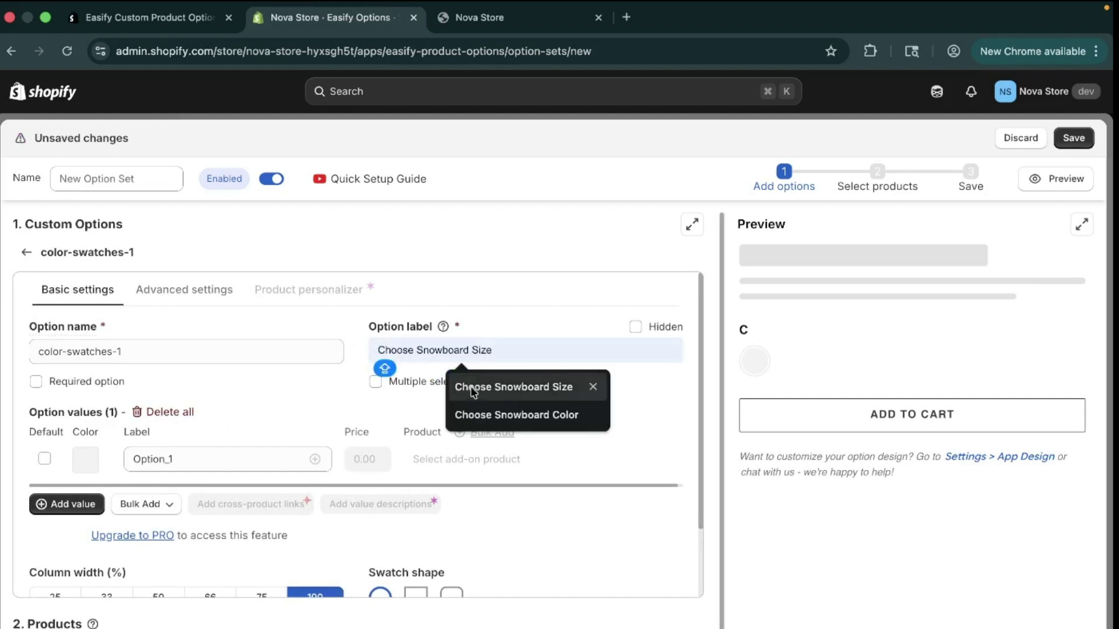
left_click(545, 413)
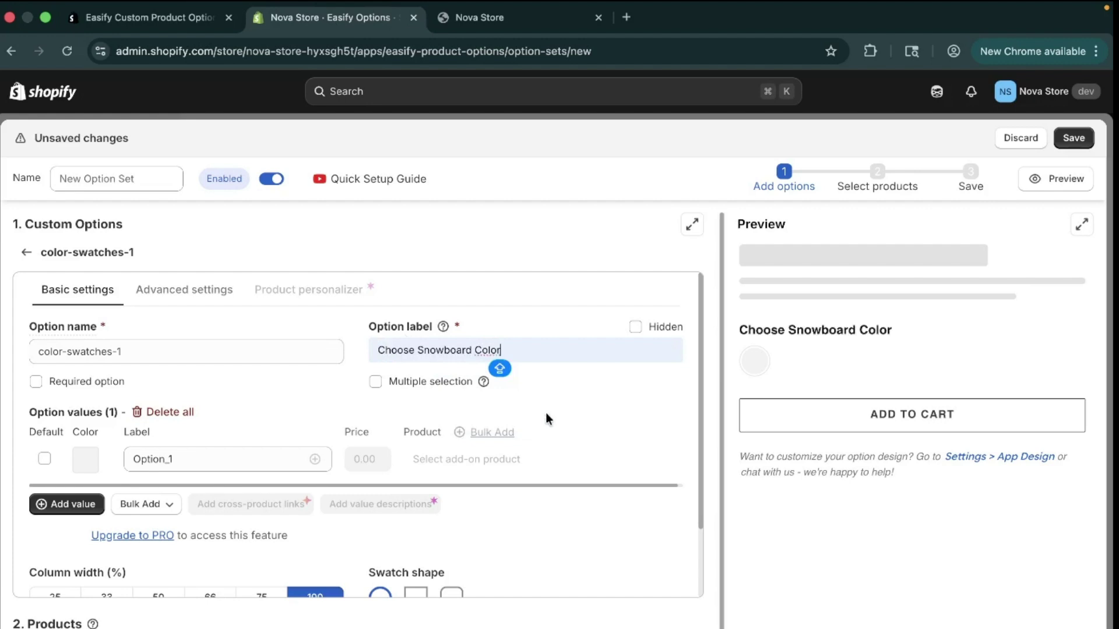
left_click(87, 385)
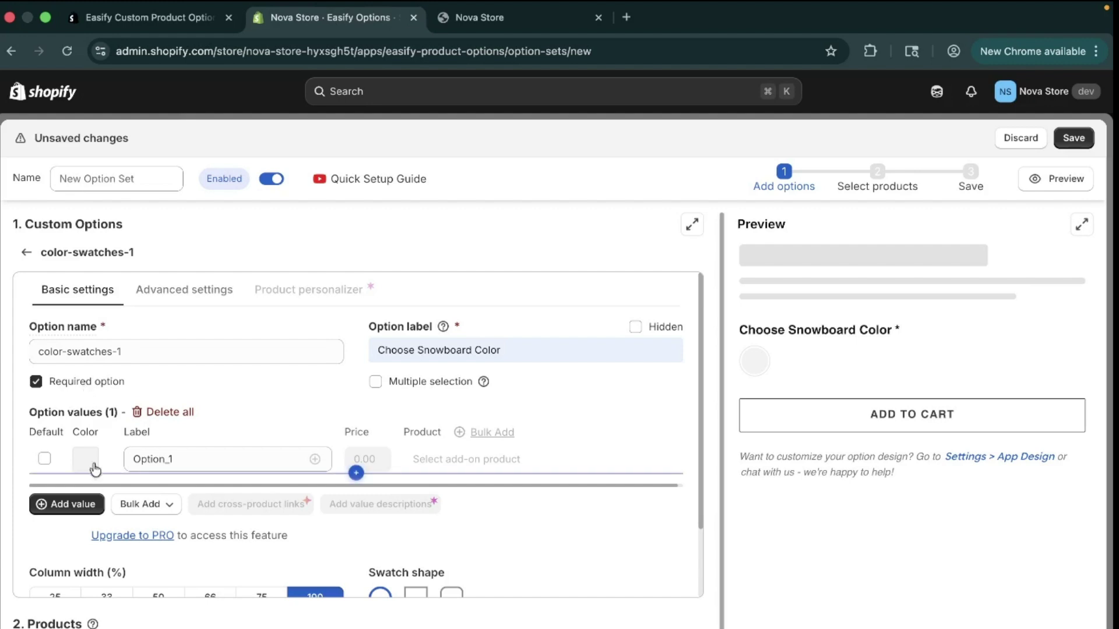
Step: Label the first option value "Black" and assign it the black preset color
double_click(183, 460)
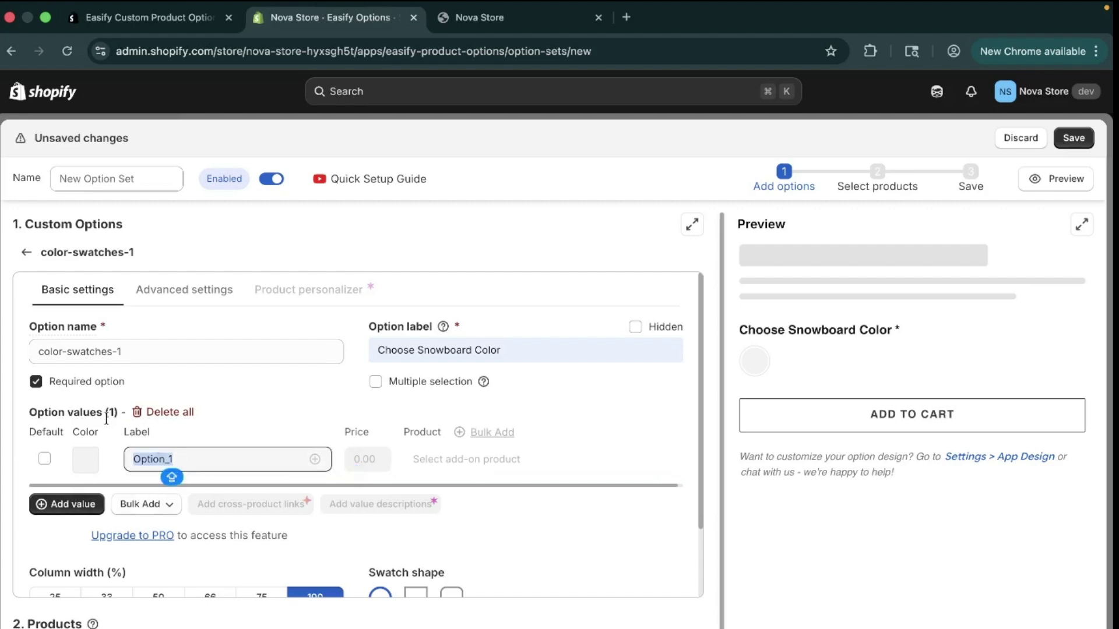
key("BackSpace")
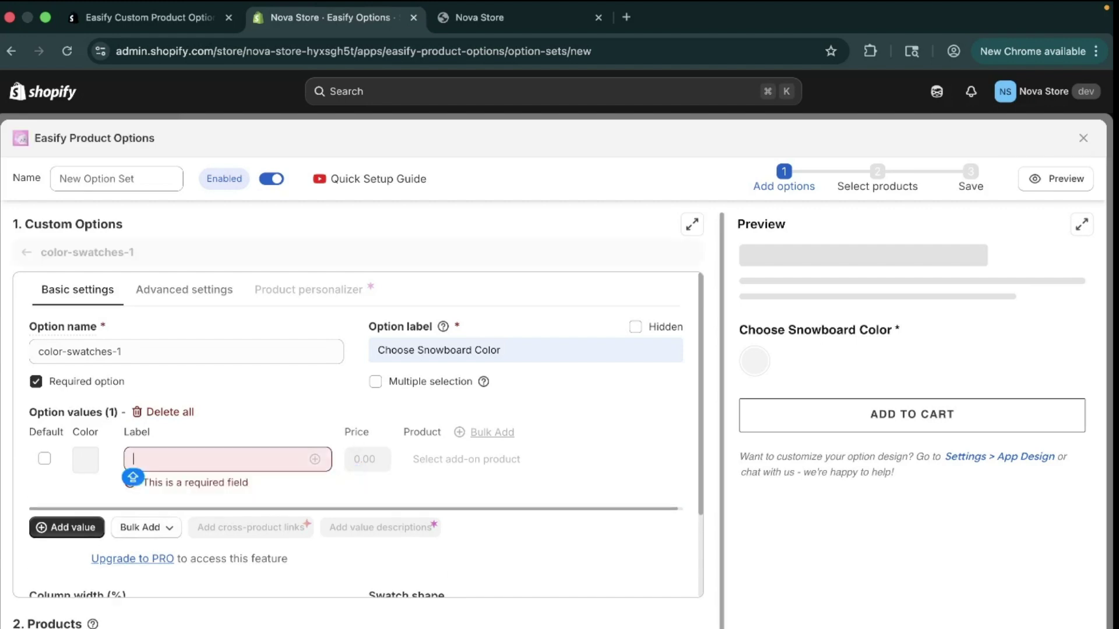
type("Black")
left_click(244, 500)
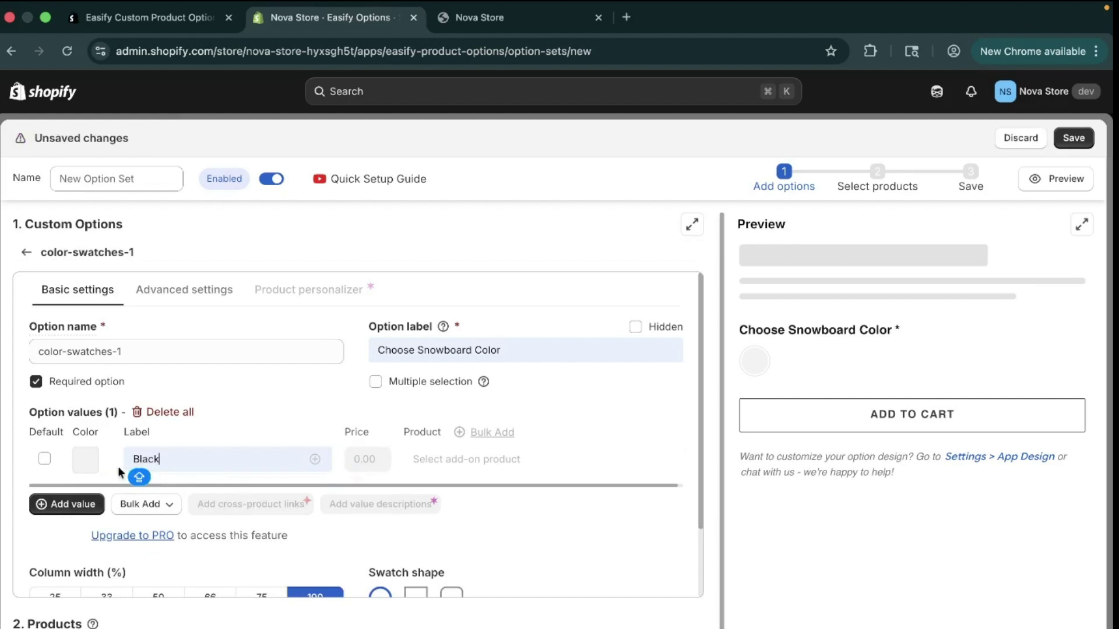
left_click(84, 458)
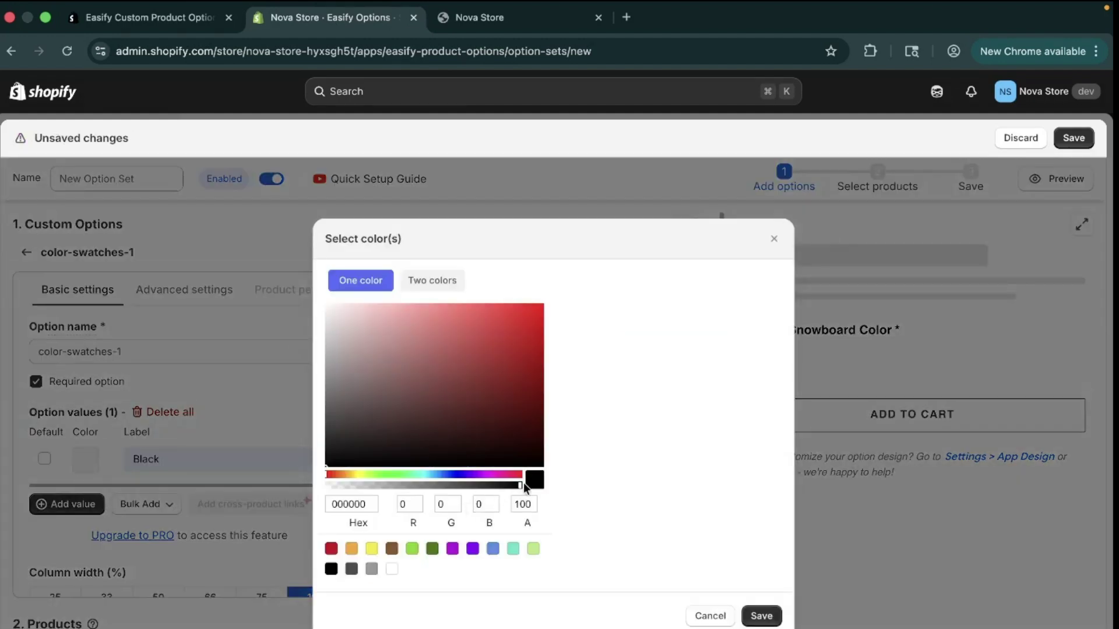
left_click(330, 569)
left_click(761, 616)
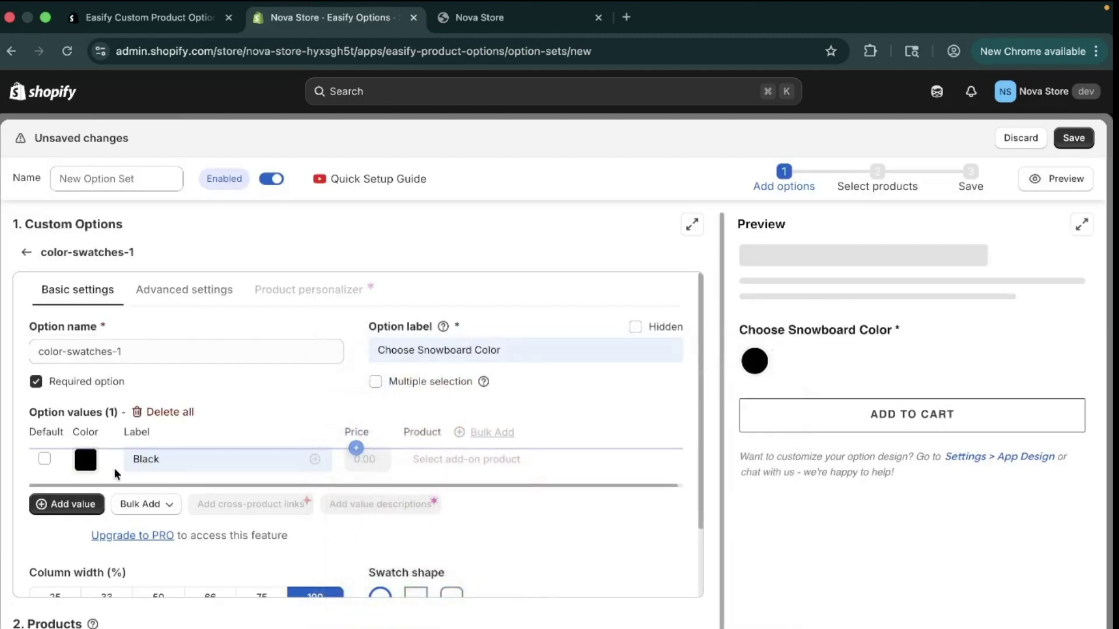
Step: Add a second option value labelled "Red" with the red preset color
left_click(67, 503)
left_click_drag(194, 490, 97, 464)
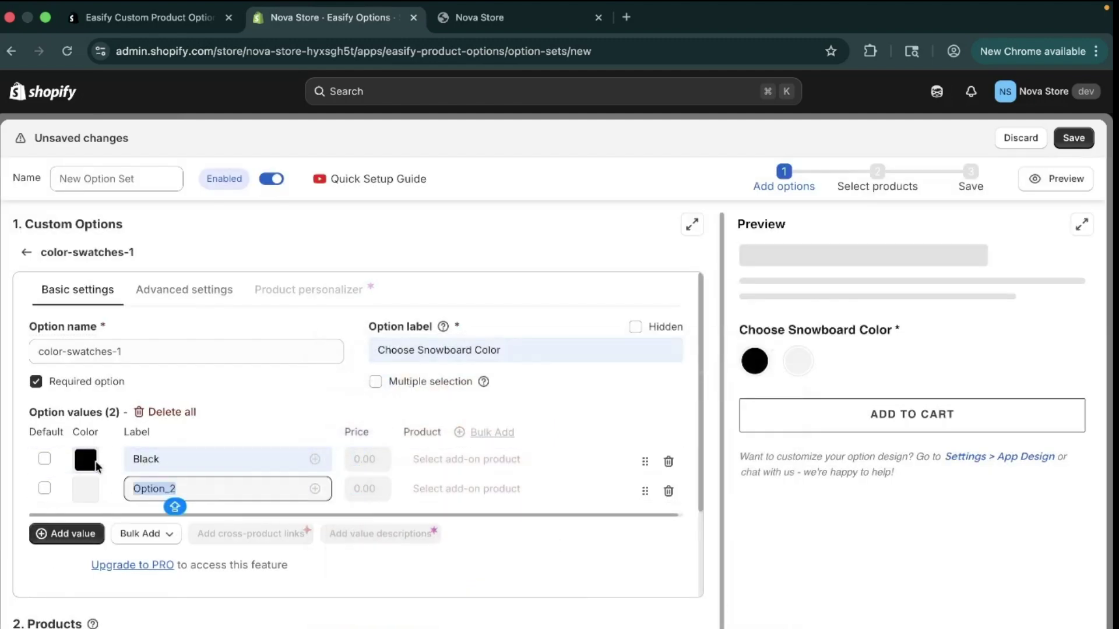
key("BackSpace")
type("R")
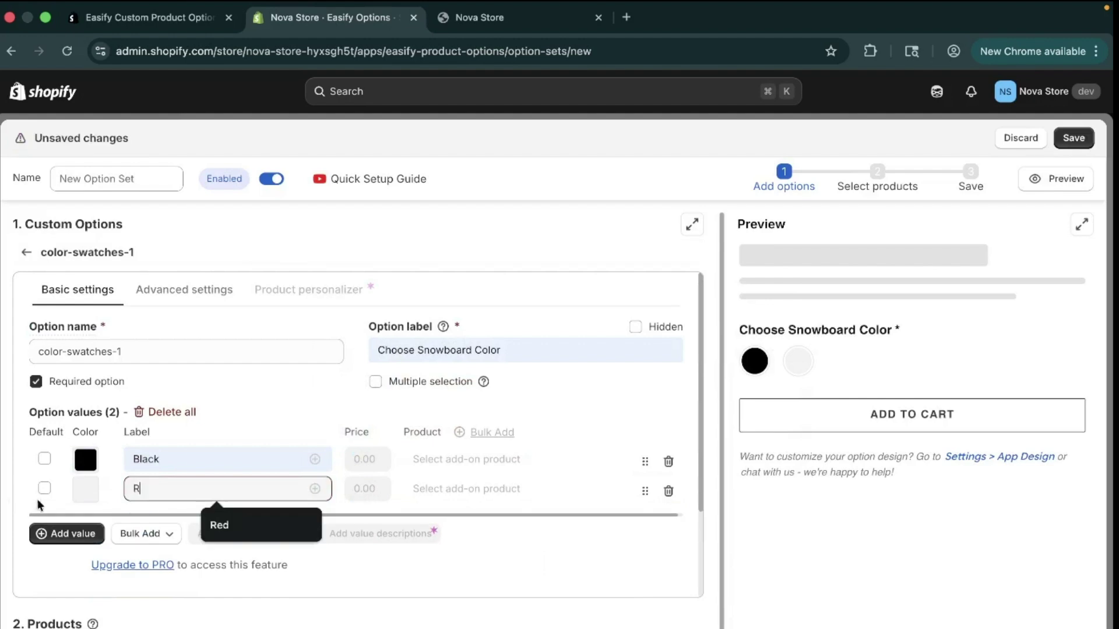
left_click(241, 529)
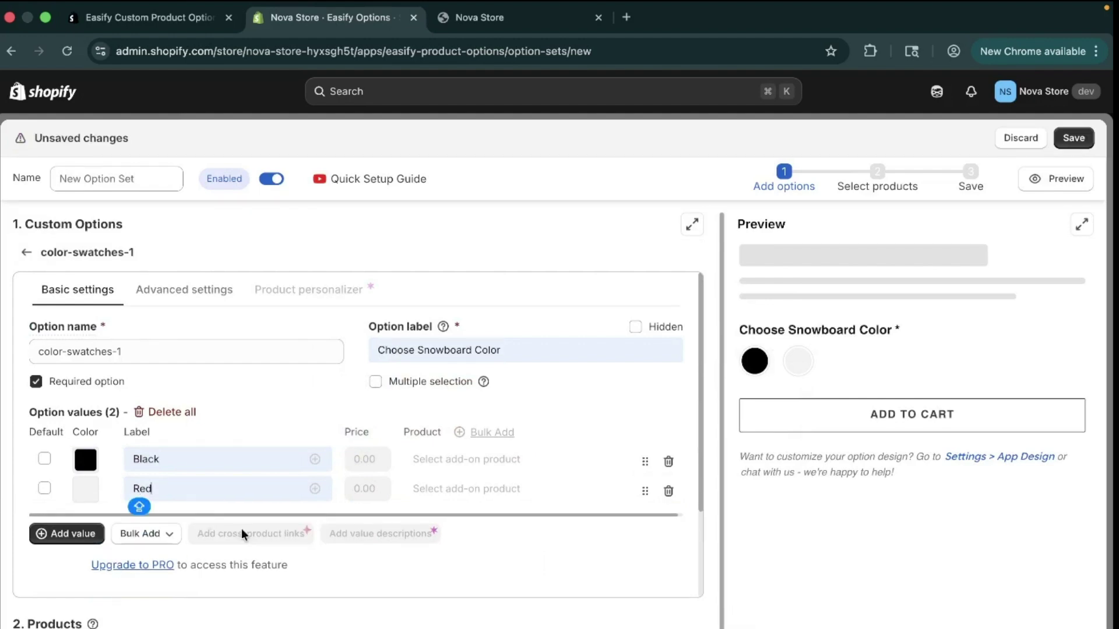
left_click(87, 489)
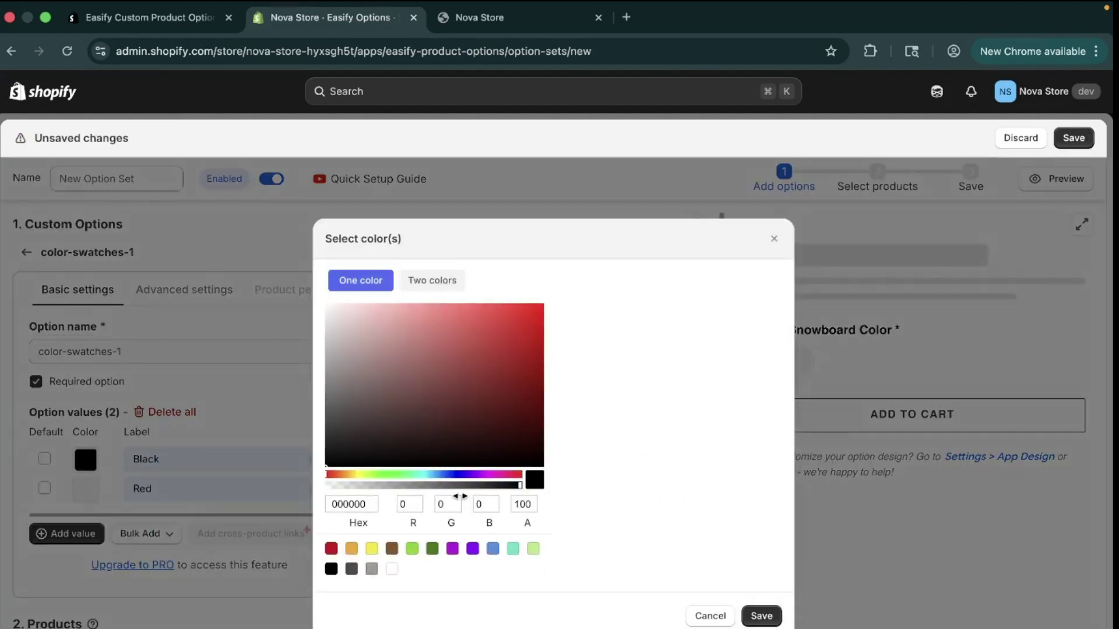
left_click(331, 549)
left_click(761, 617)
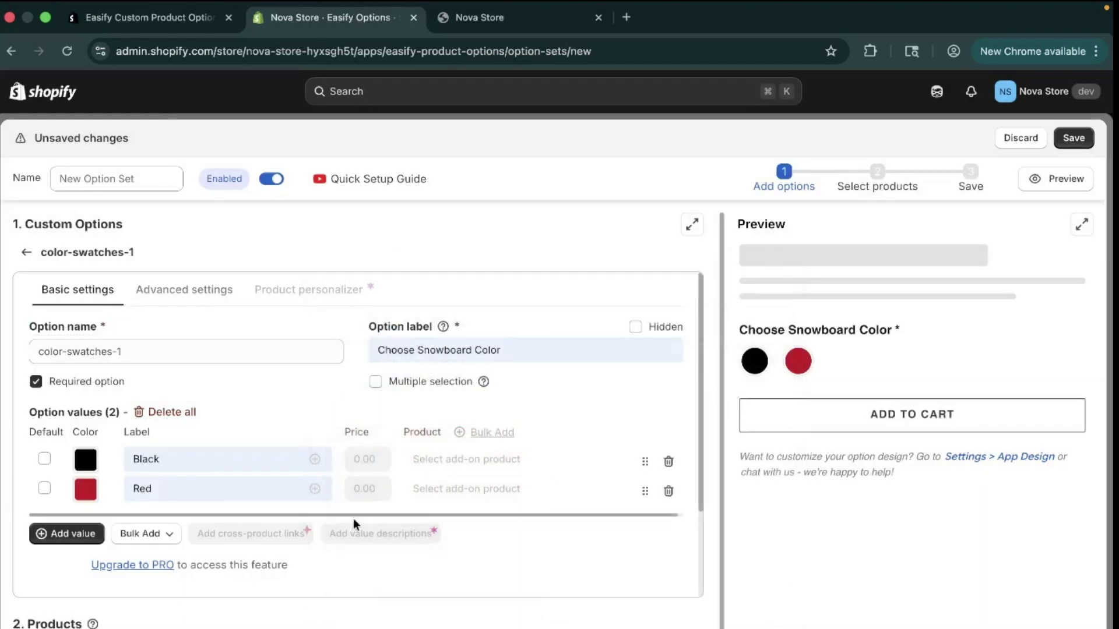
Step: Add a third option value labelled "Yellow" with the yellow preset color
left_click(58, 534)
double_click(208, 520)
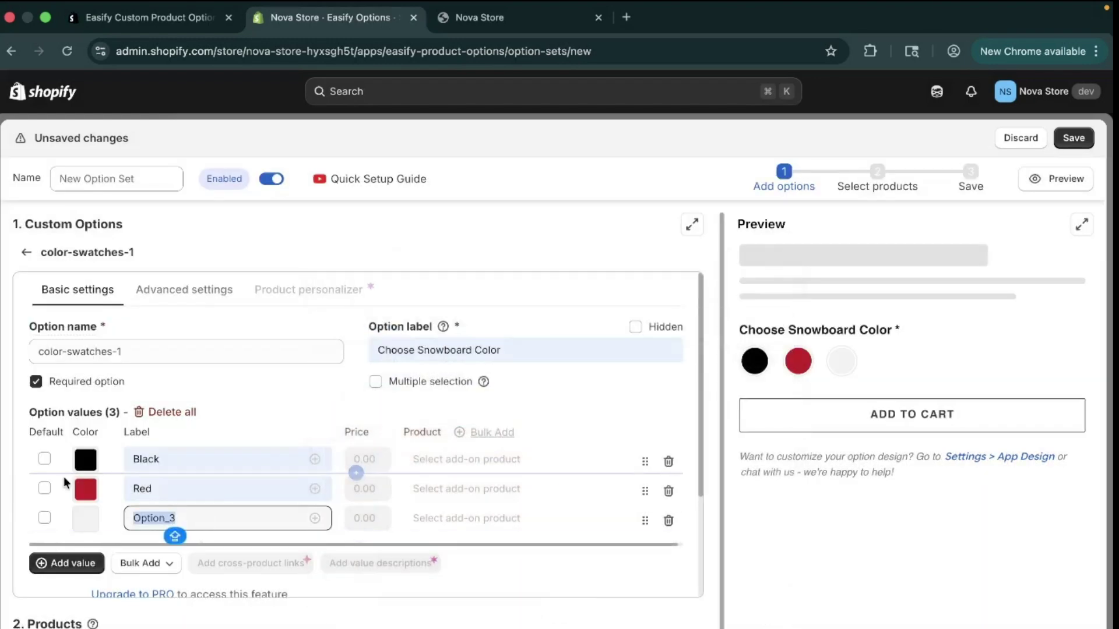
key("BackSpace")
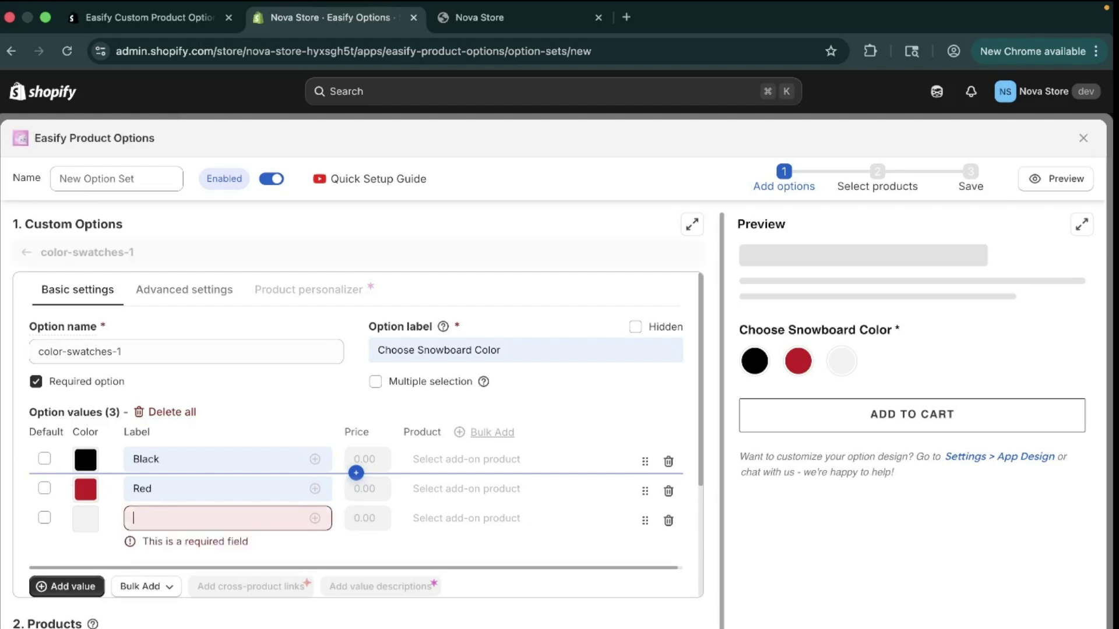
type("Y")
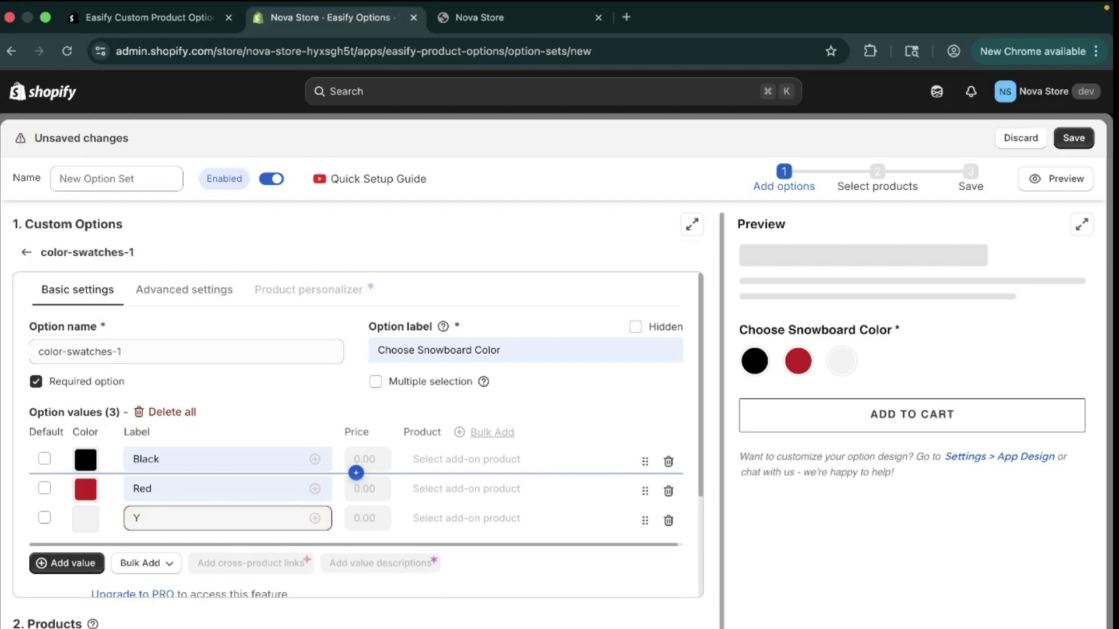
type("ellow")
left_click(93, 519)
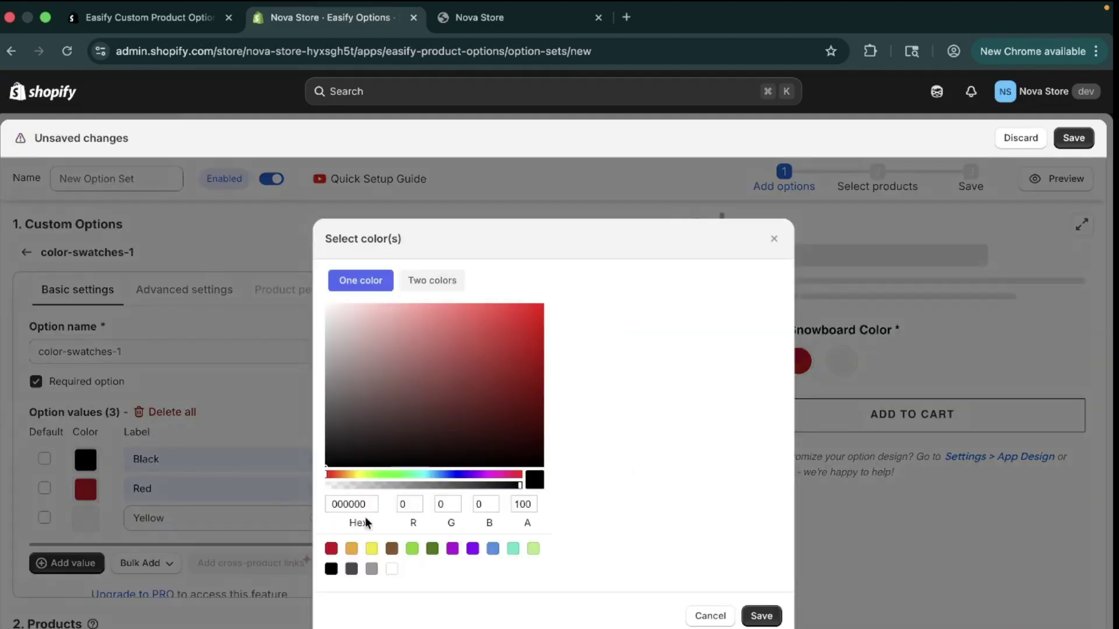
left_click(372, 549)
left_click(762, 616)
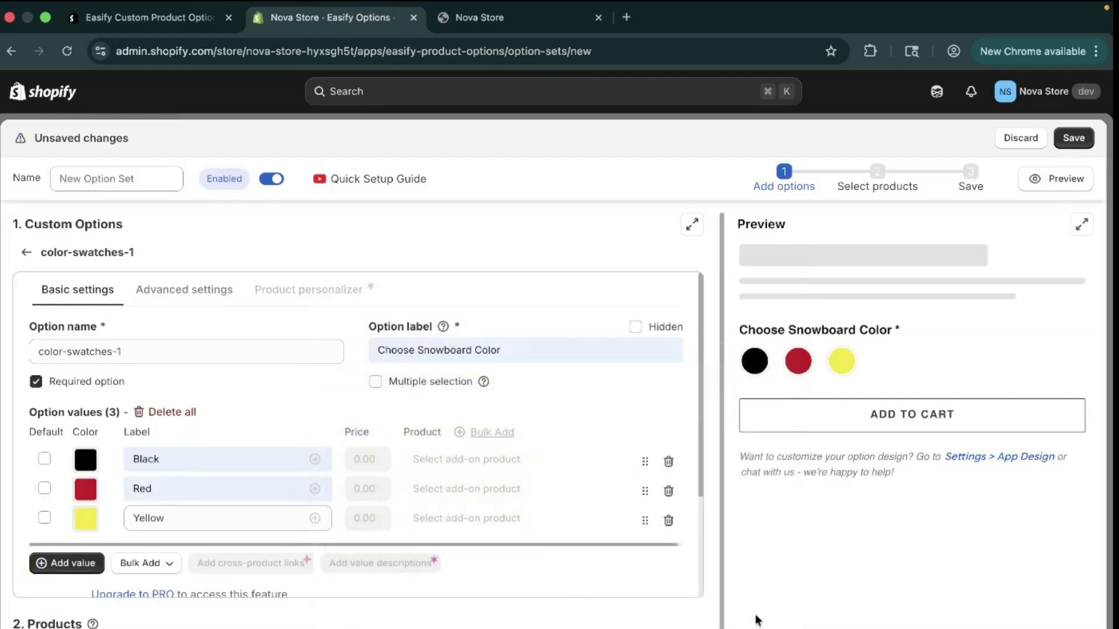
Step: Add a fourth option value labelled "Blue" and assign it a deep blue custom color
left_click(66, 563)
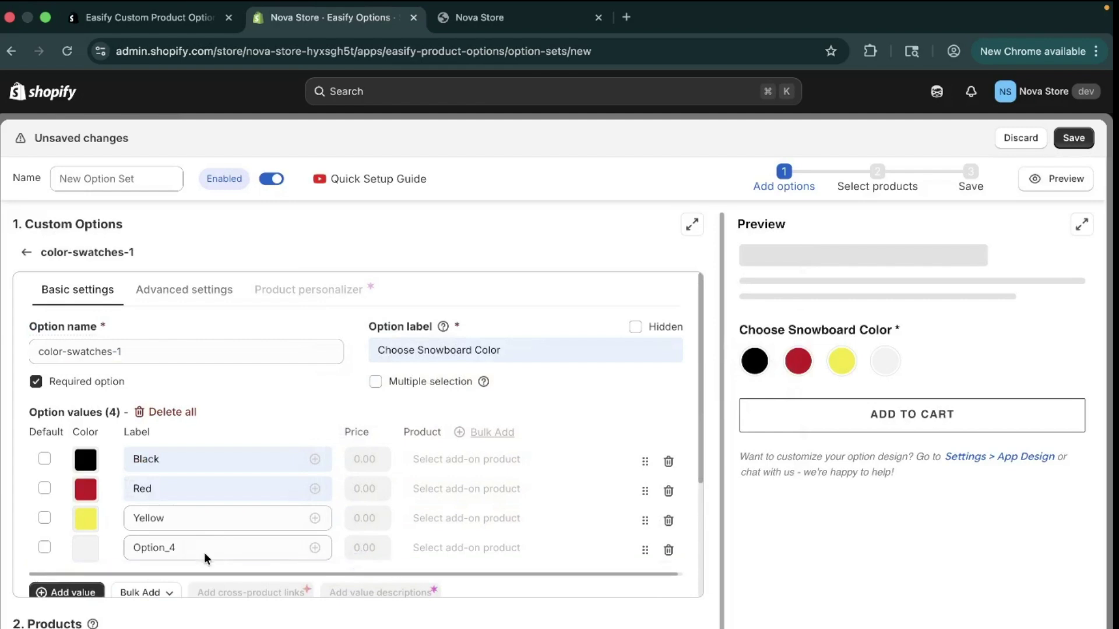
left_click_drag(204, 552, 120, 534)
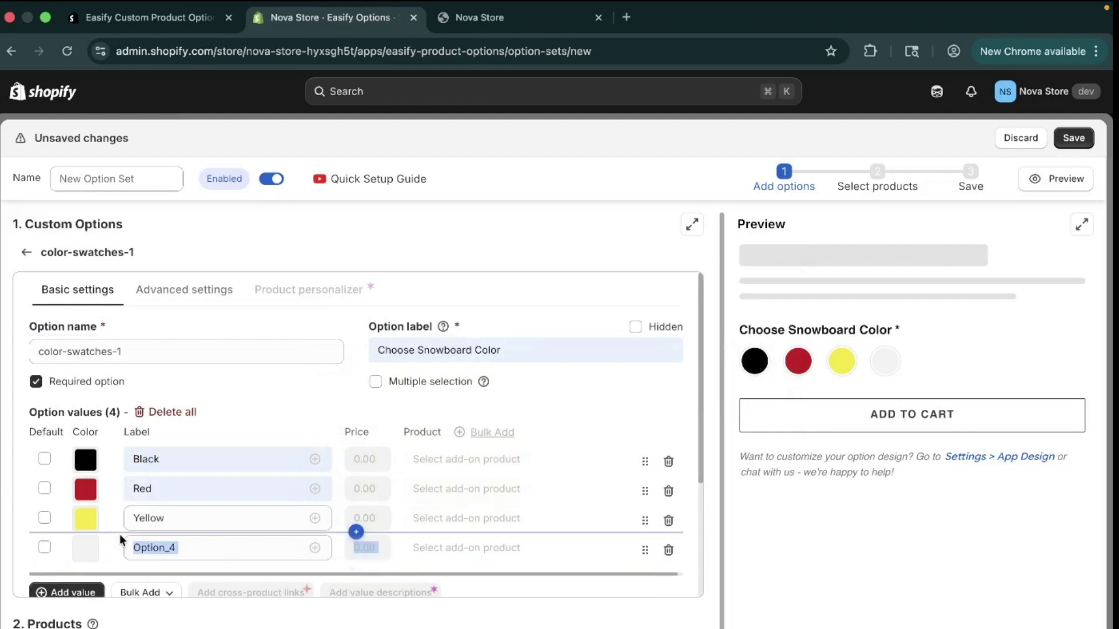
left_click(199, 545)
left_click_drag(202, 546, 117, 540)
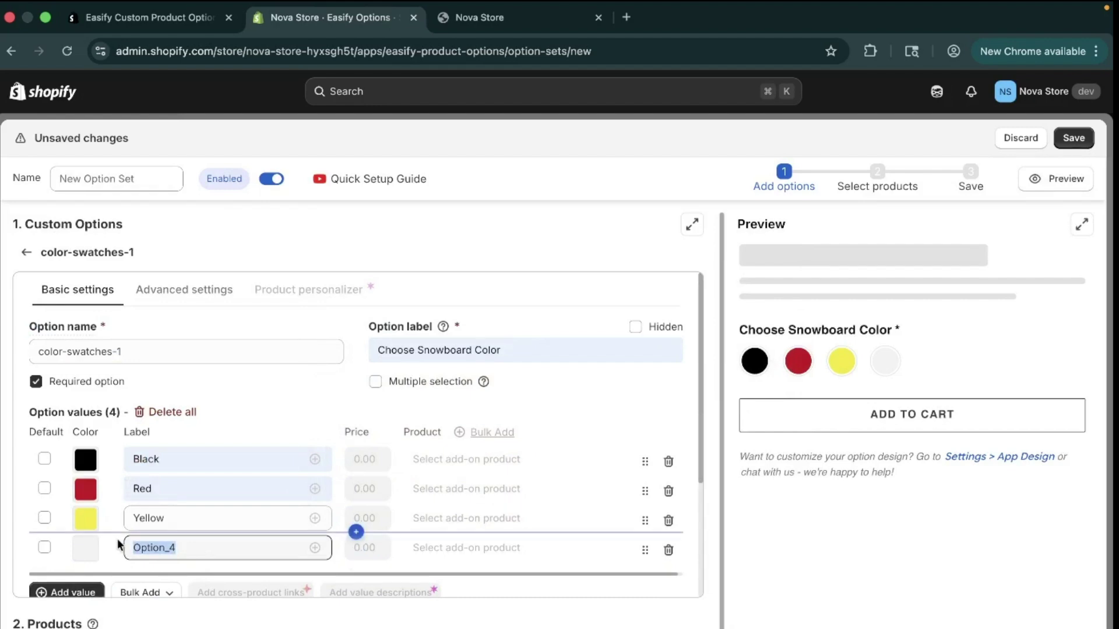
key("BackSpace")
type("B")
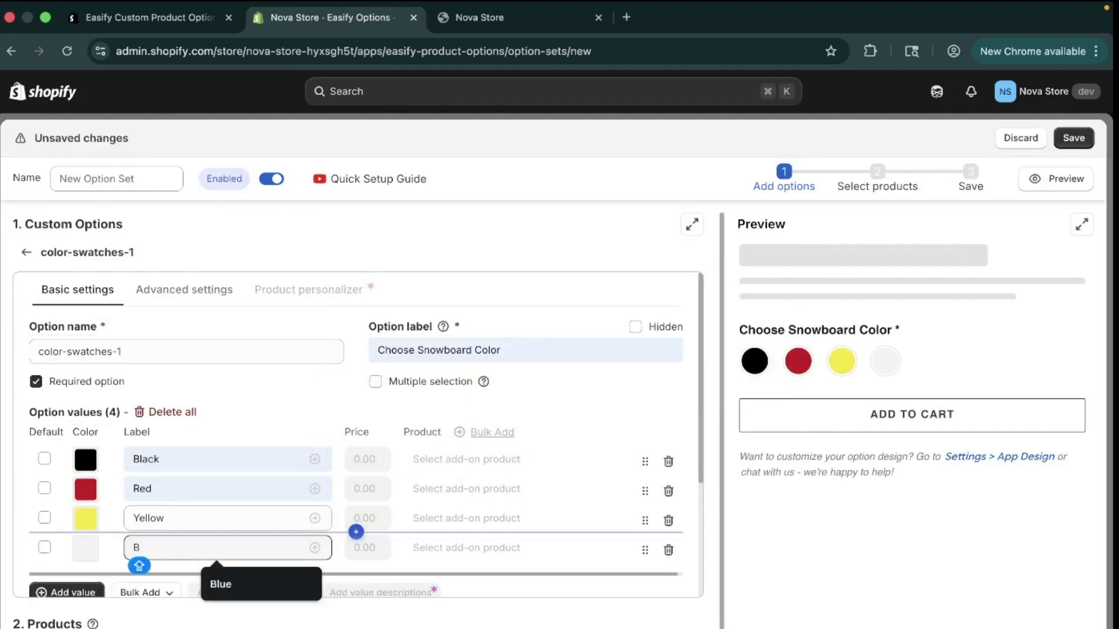
left_click(220, 584)
left_click(81, 550)
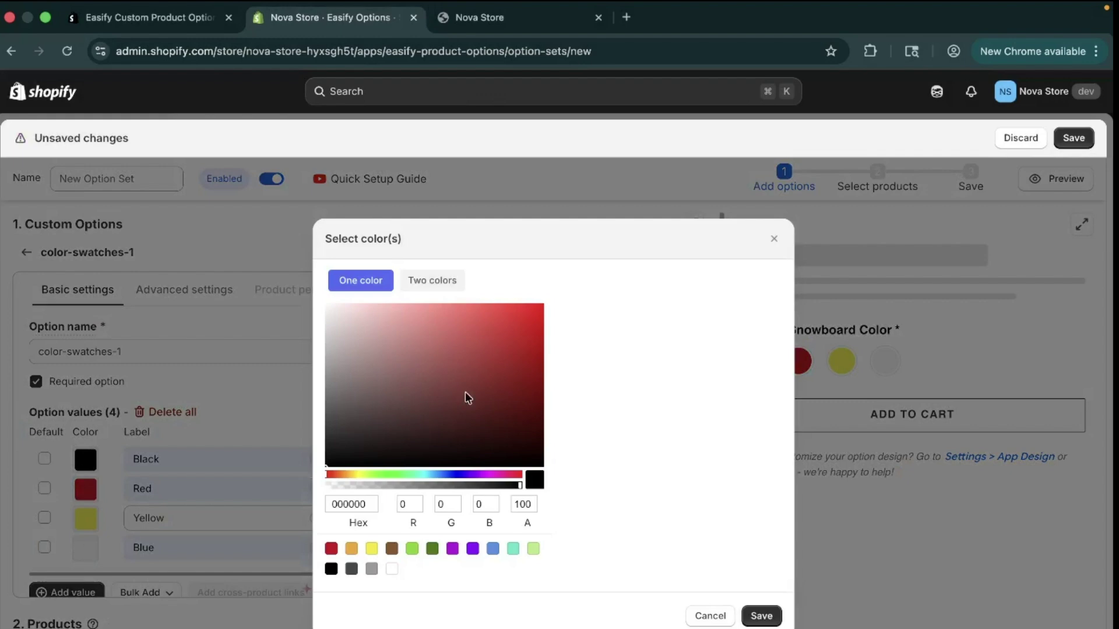
left_click(455, 475)
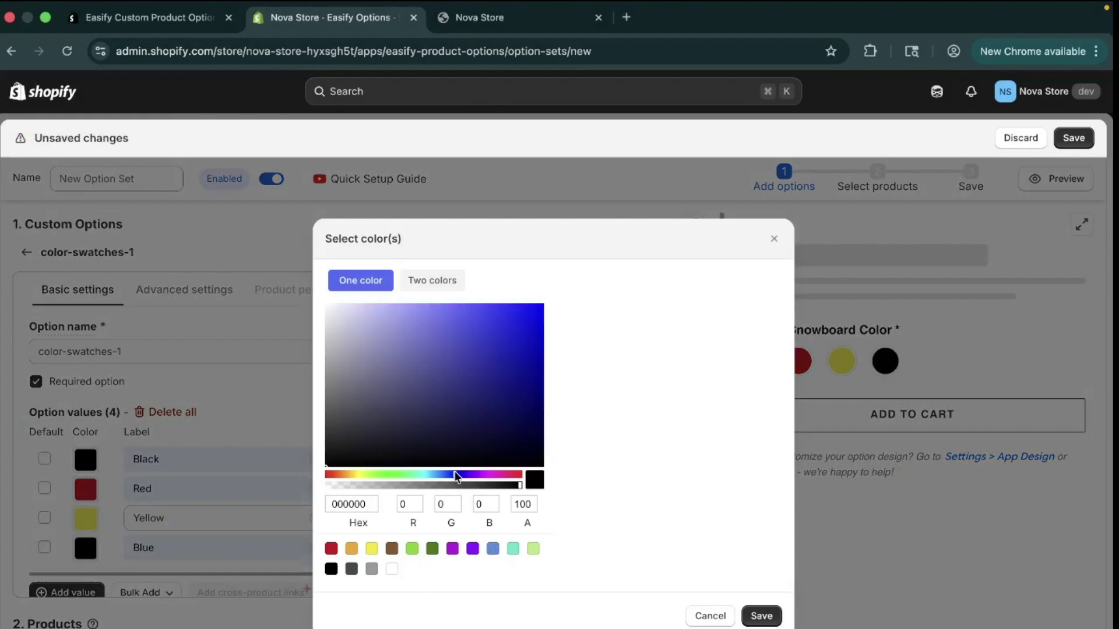
left_click(531, 334)
left_click(762, 616)
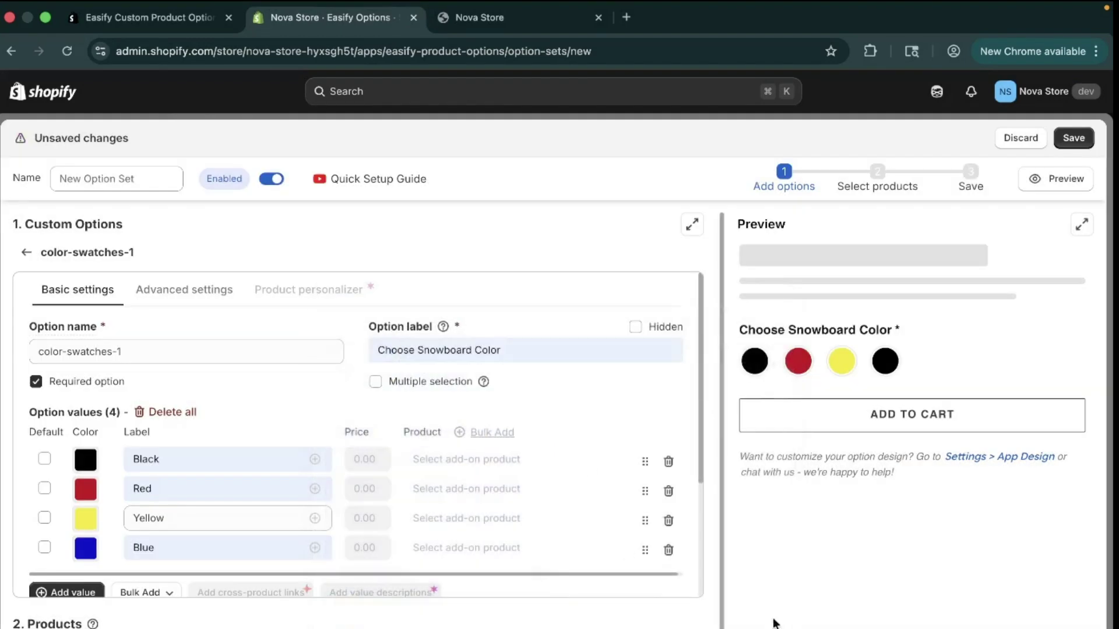
scroll(200, 511, "down", 3)
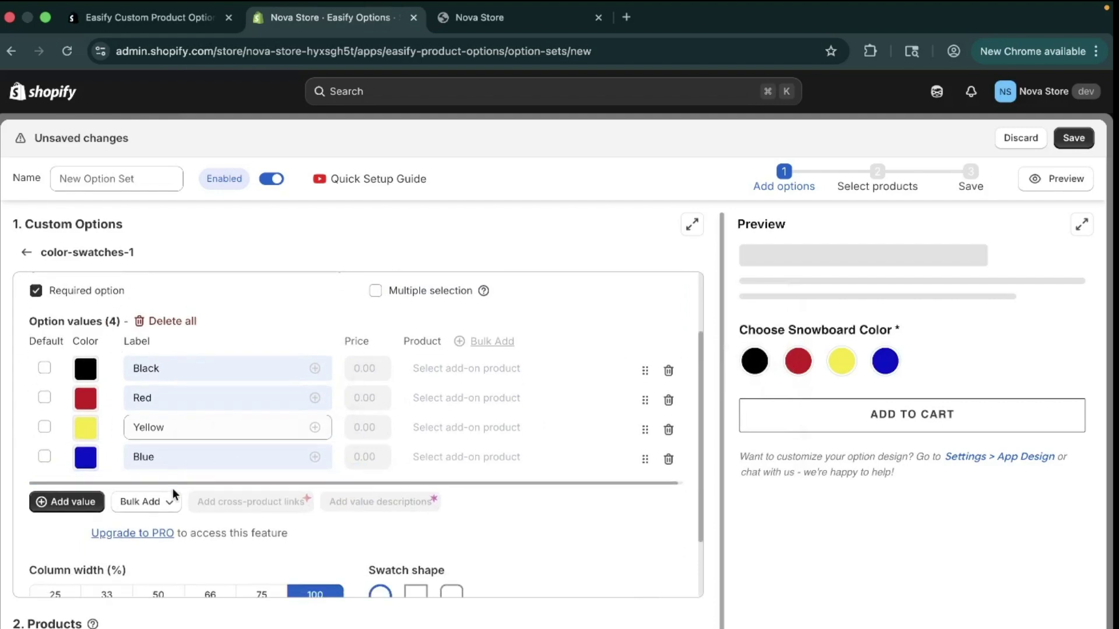
scroll(173, 492, "down", 2)
scroll(172, 490, "up", 5)
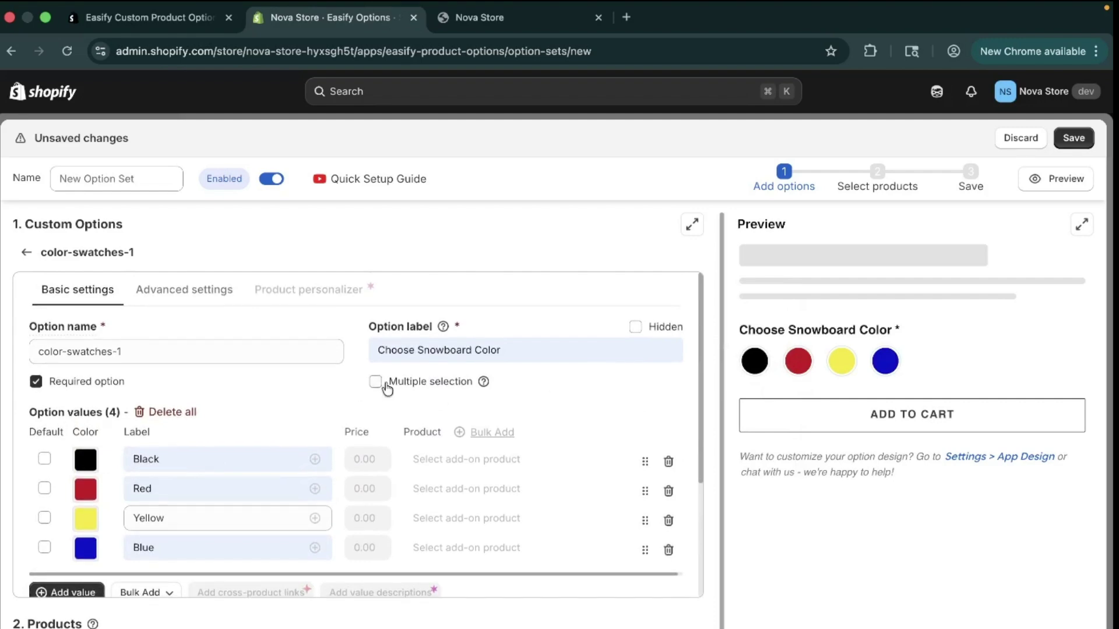
left_click(386, 387)
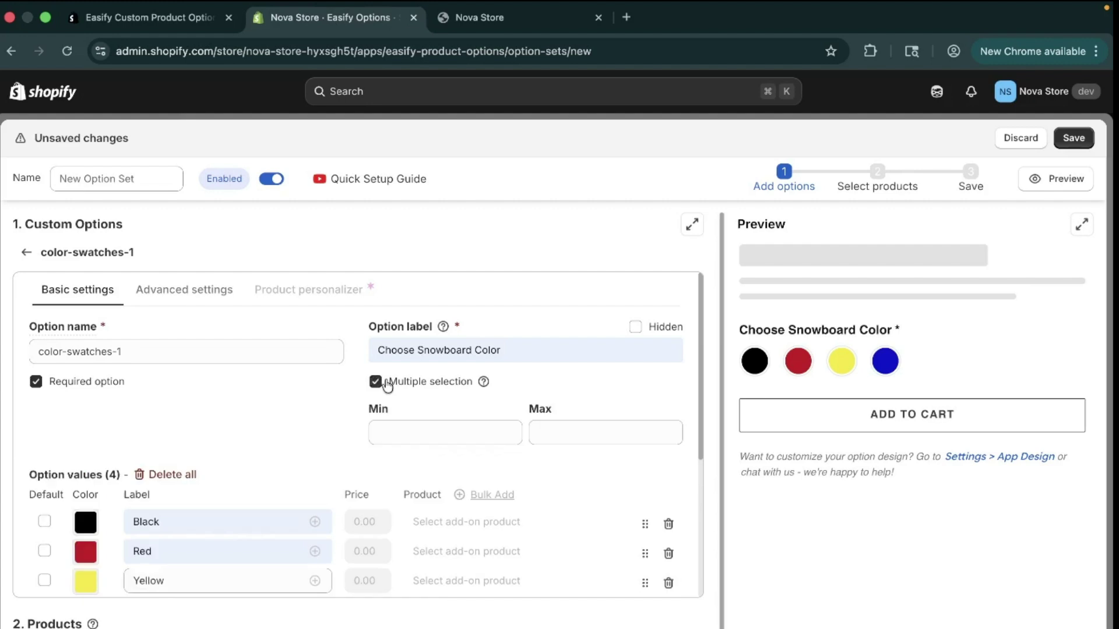
left_click(417, 432)
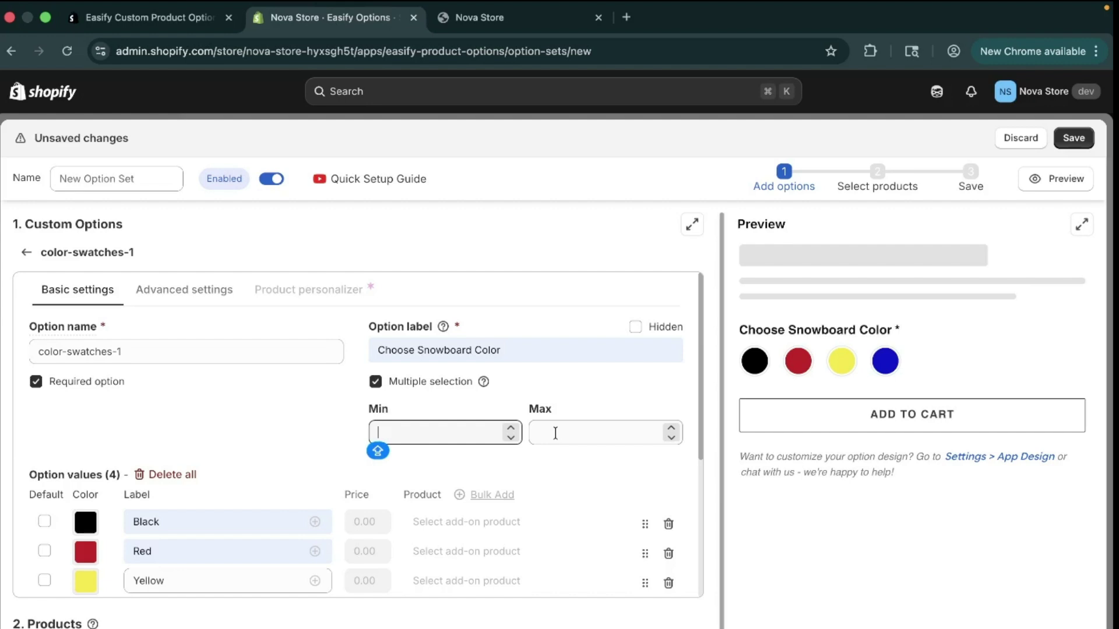
left_click(381, 383)
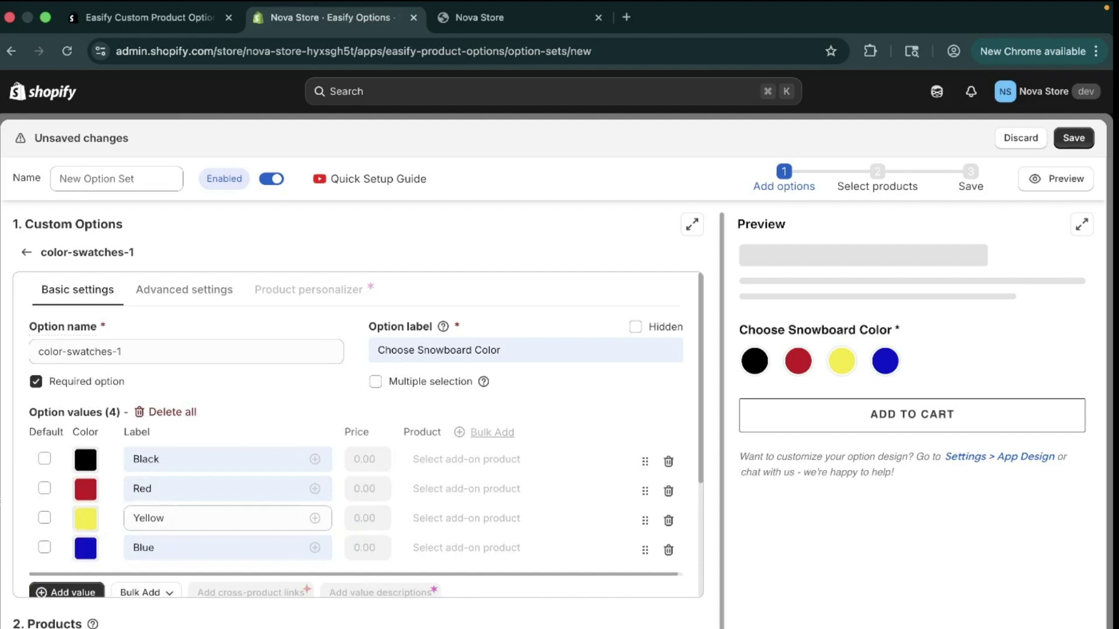
Step: Make Black the default value of the snowboard color swatch
left_click(46, 459)
left_click(44, 490)
left_click(44, 460)
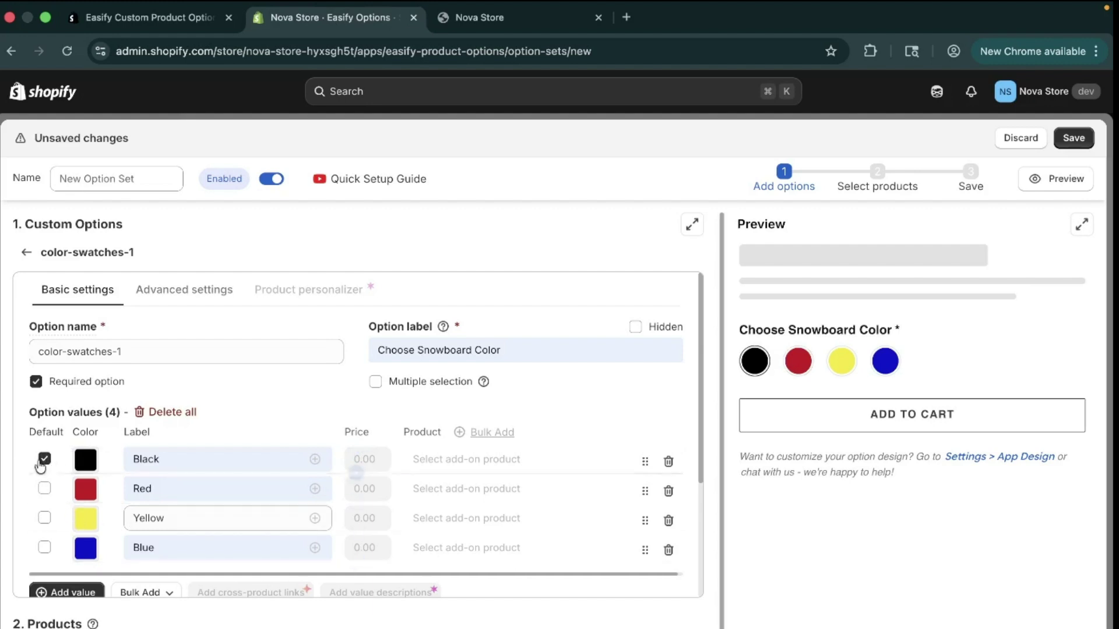
scroll(52, 446, "down", 3)
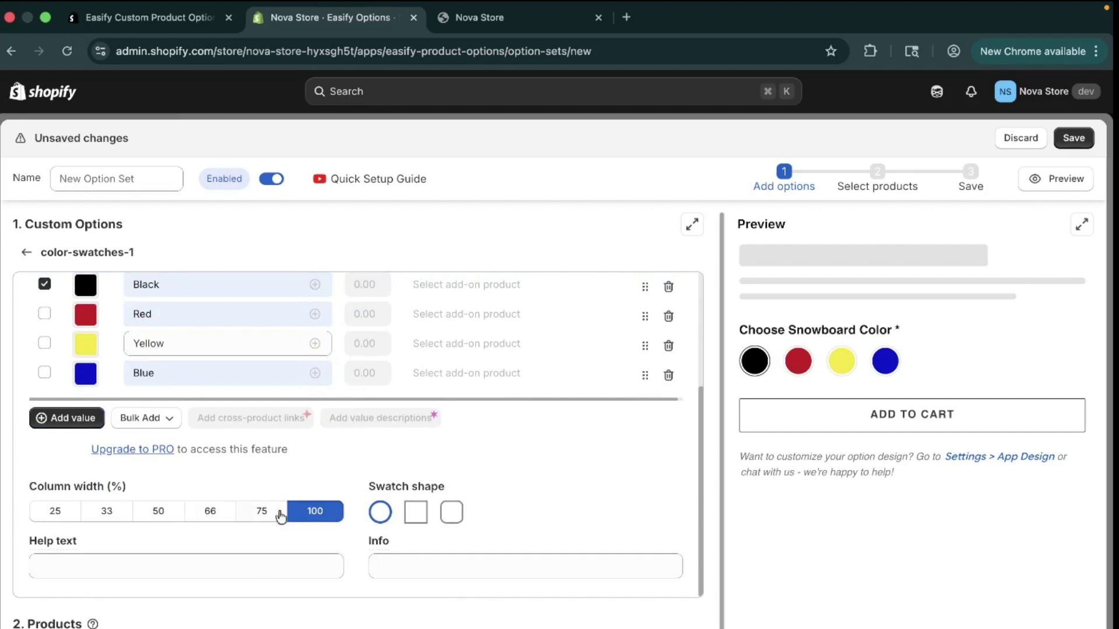
left_click(263, 512)
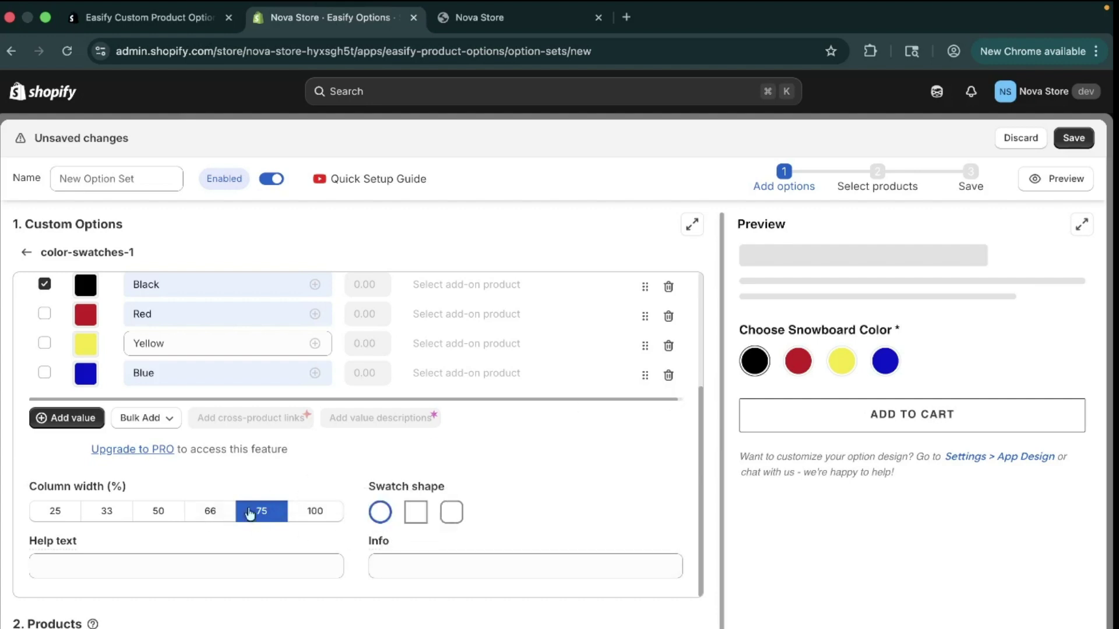
left_click(309, 512)
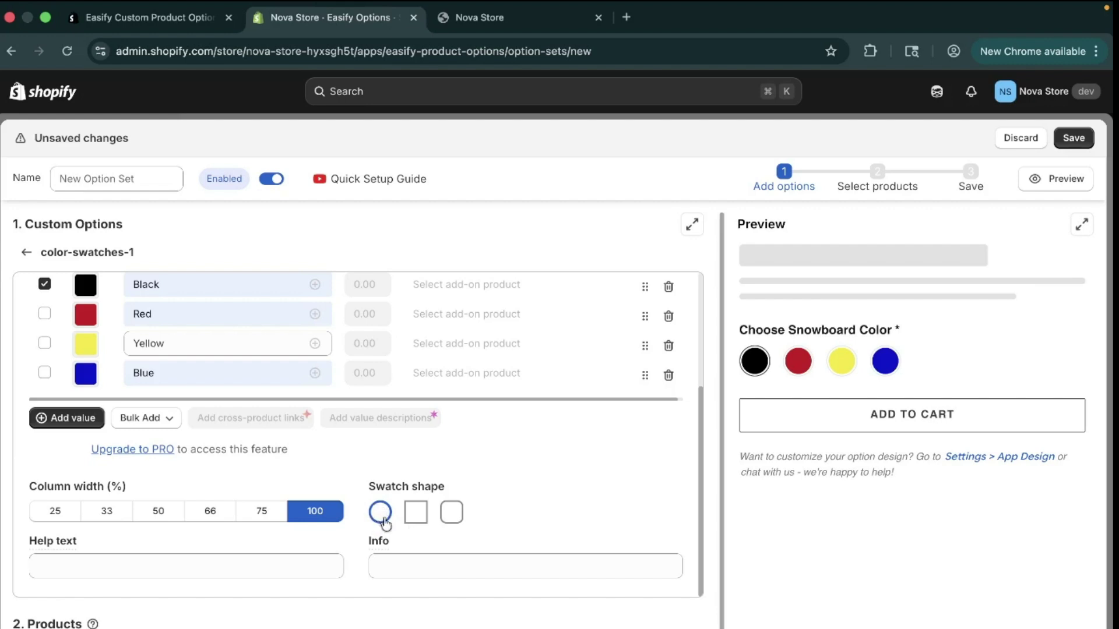
Step: Set the swatch's help text to "Select your preferred color" and its info text to "Color may slightly vary due to lighting"
scroll(382, 517, "down", 1)
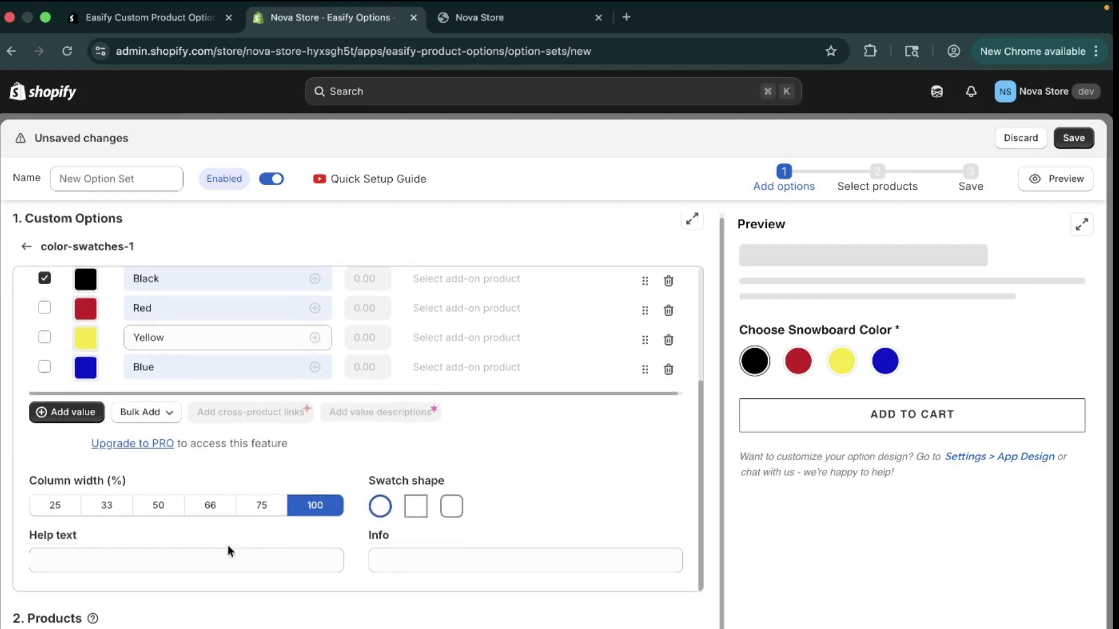
left_click(222, 551)
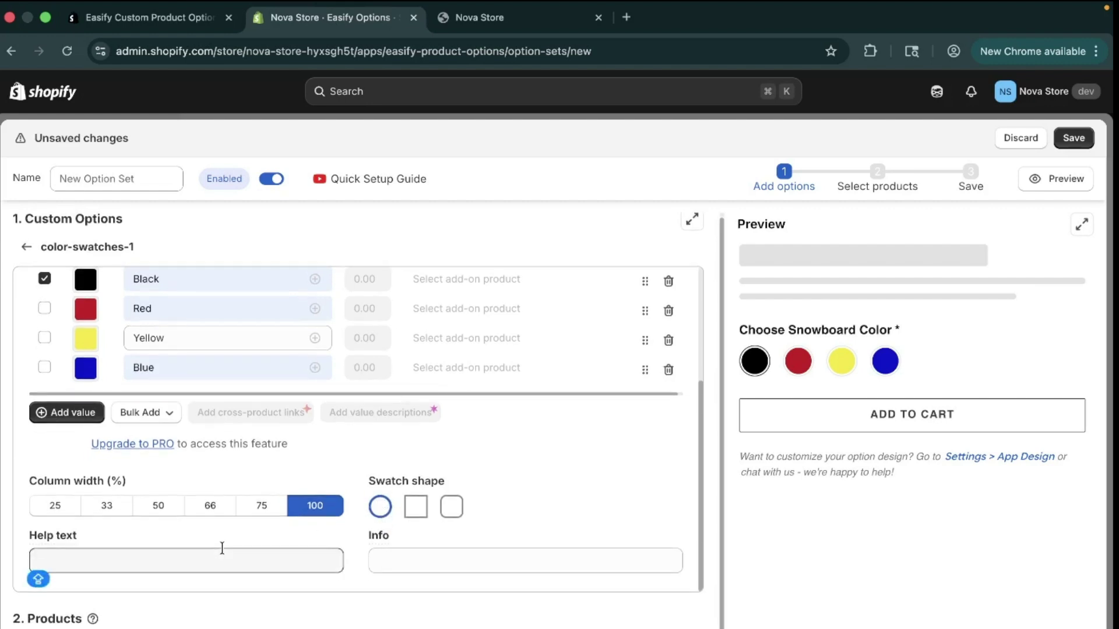
type("Se")
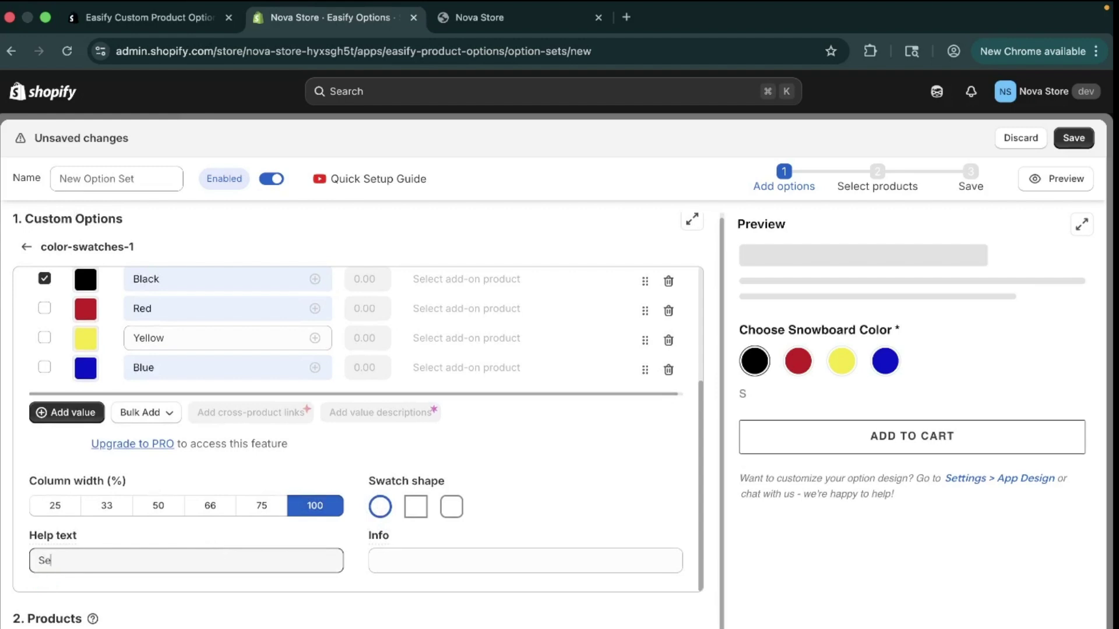
type("lect your preffered color")
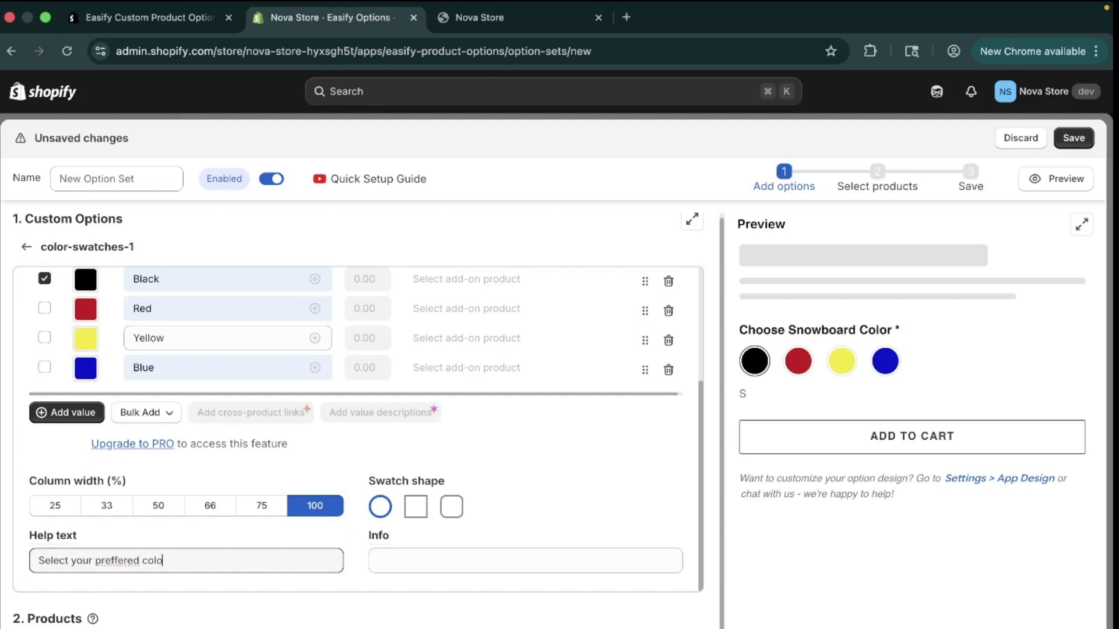
right_click(117, 563)
left_click(155, 271)
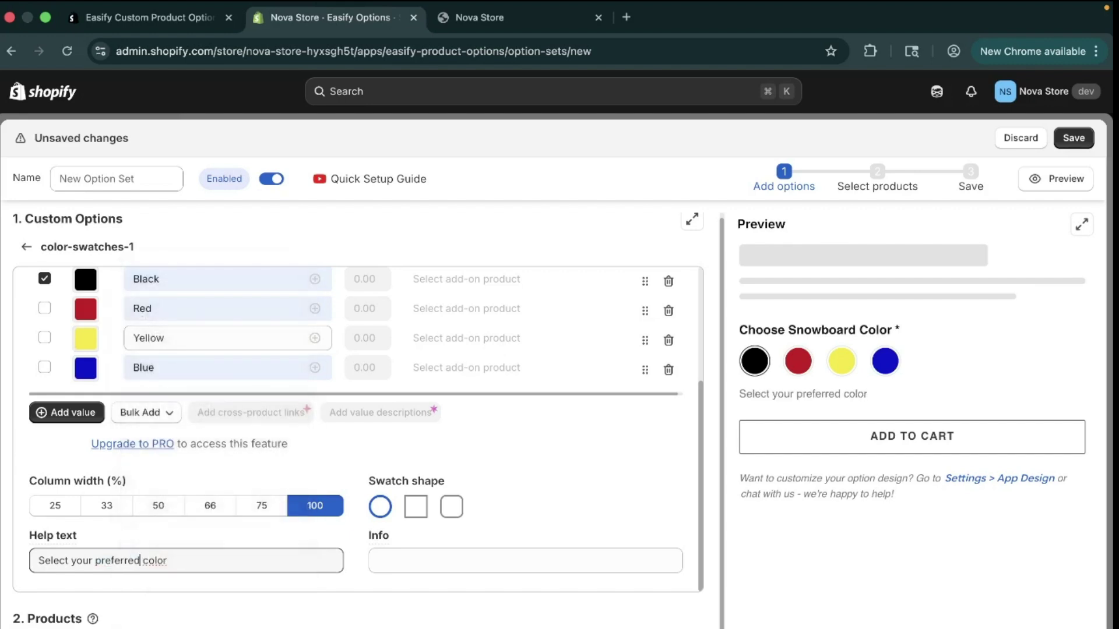
left_click(443, 565)
type("Color may slightly vary due to lighting")
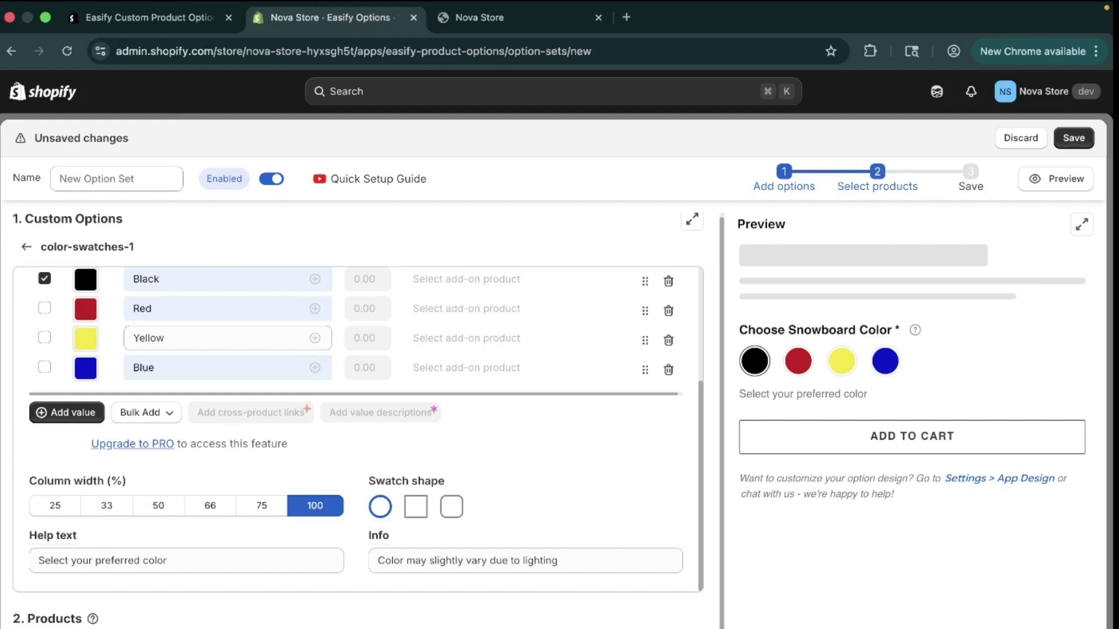
scroll(369, 419, "down", 1)
left_click(659, 627)
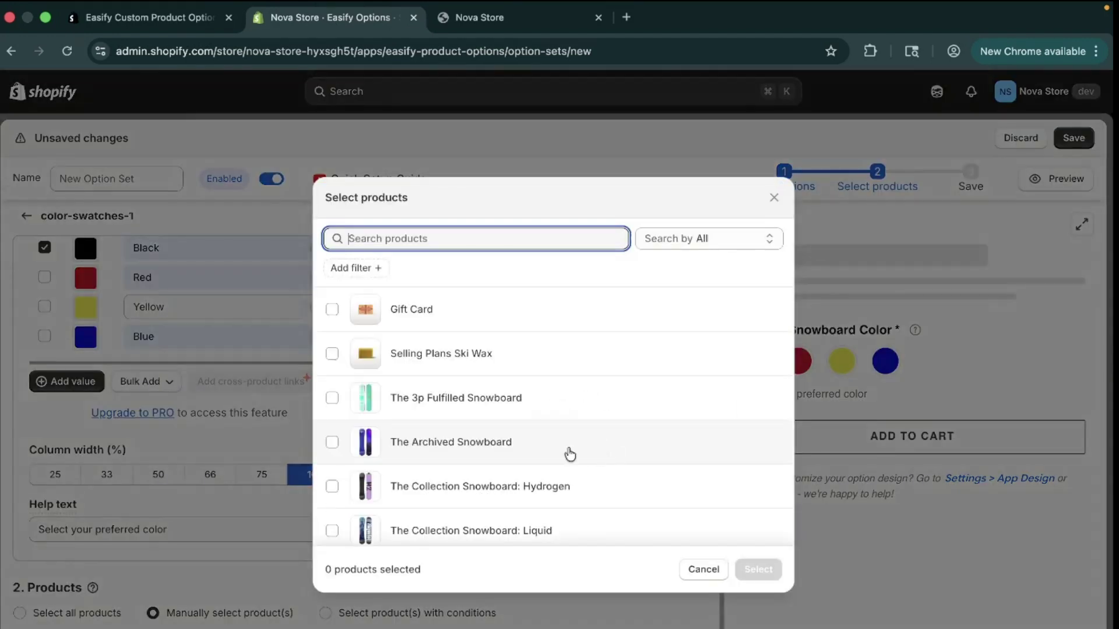
scroll(570, 454, "down", 5)
left_click(703, 570)
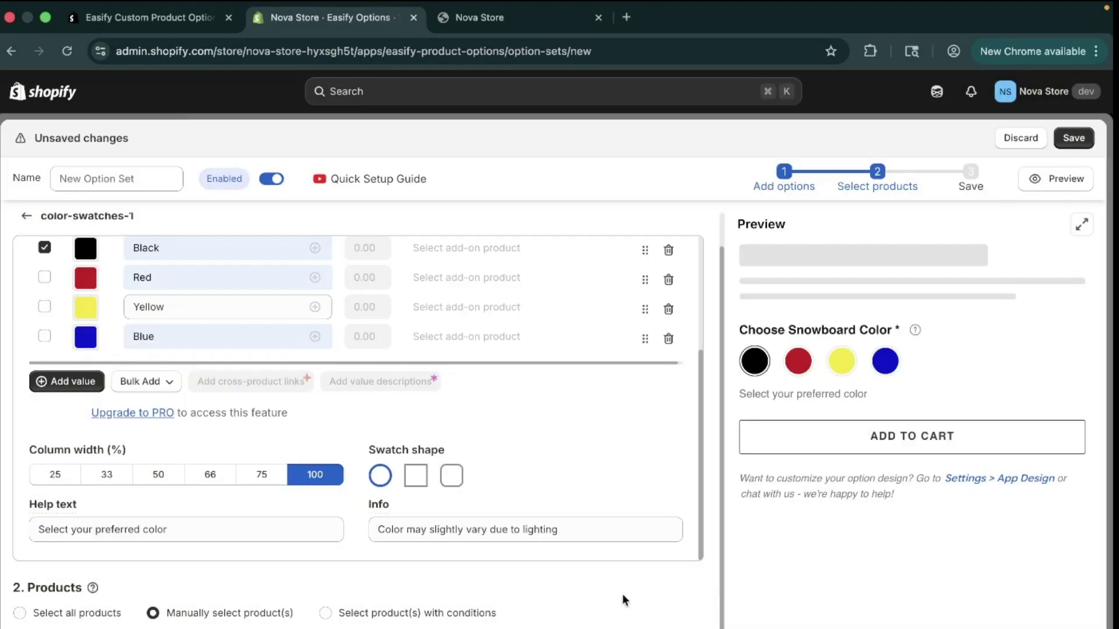
Step: Set the product assignment to products selected with conditions and save the option set
left_click(399, 613)
scroll(399, 621, "down", 2)
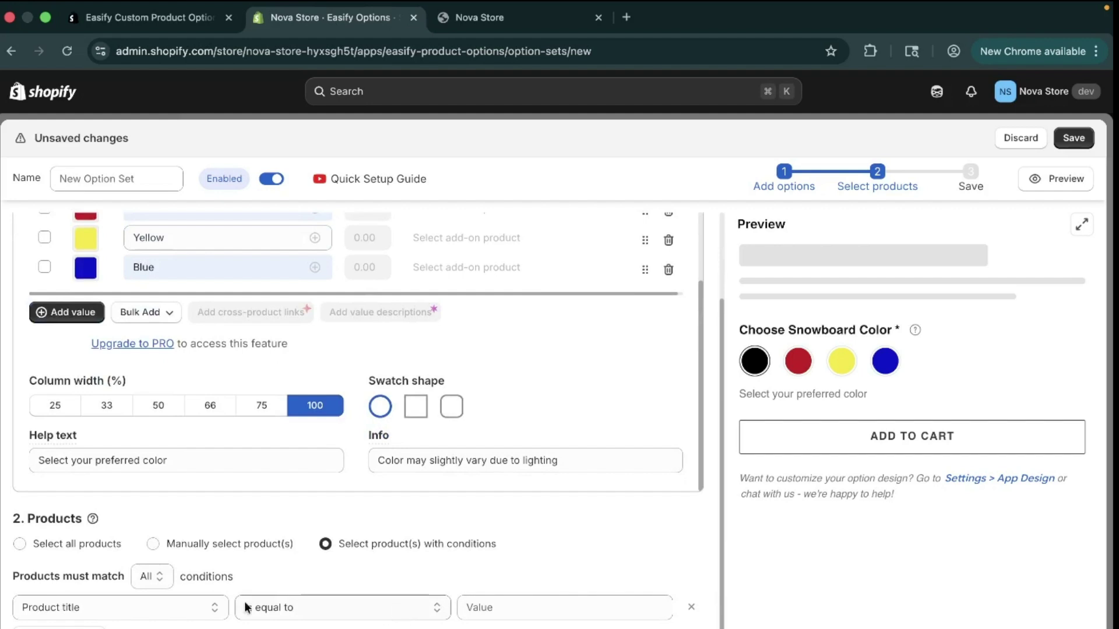
left_click(96, 611)
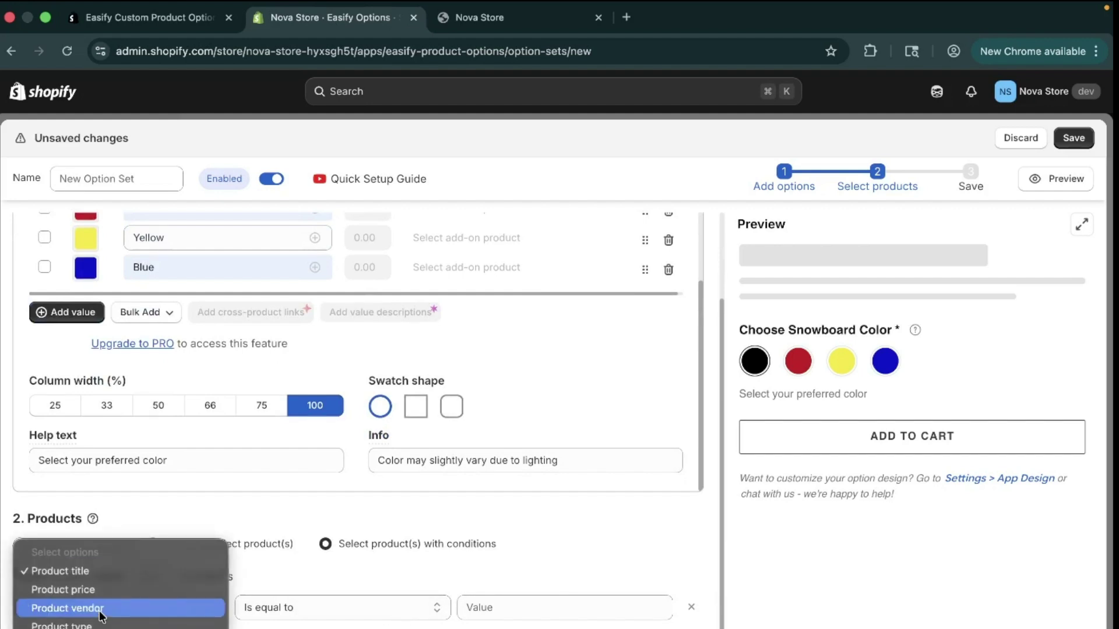
key("Escape")
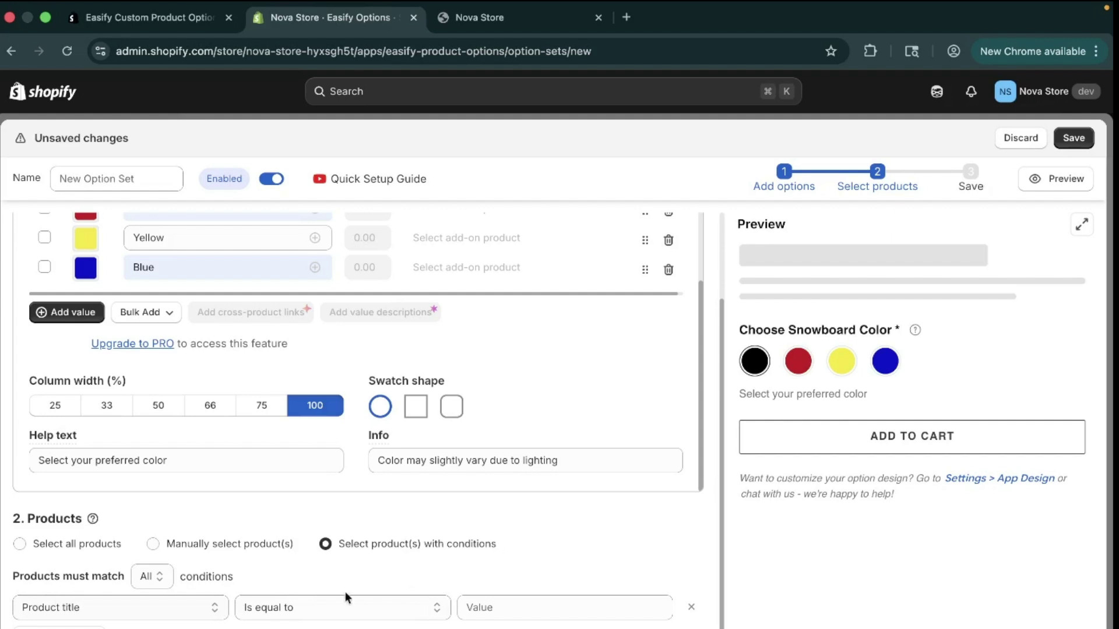
scroll(349, 466, "up", 3)
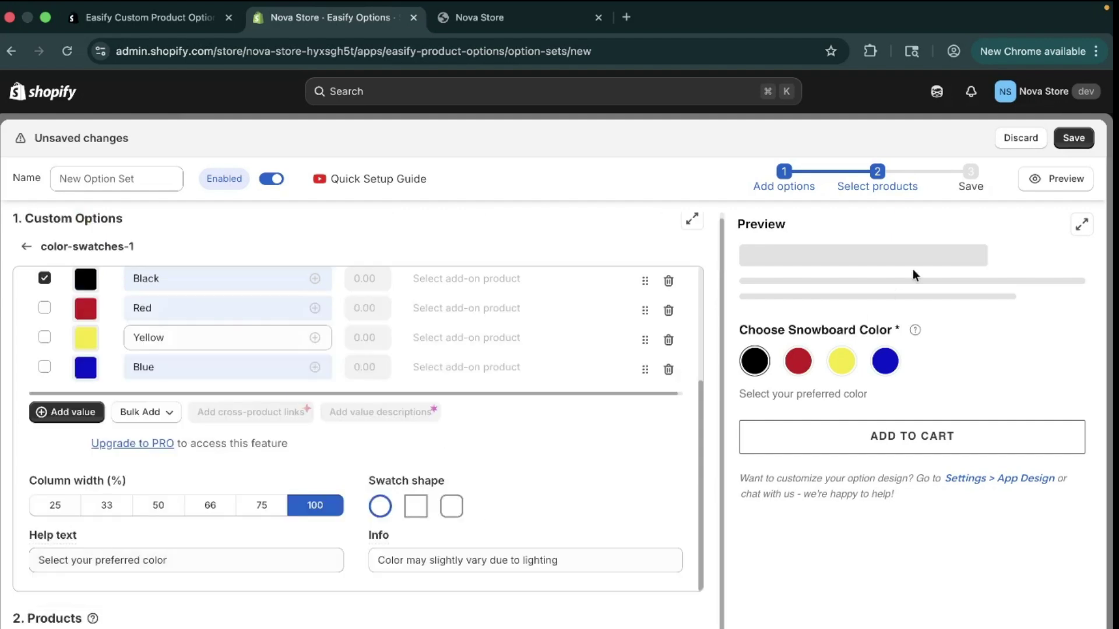
left_click(1076, 140)
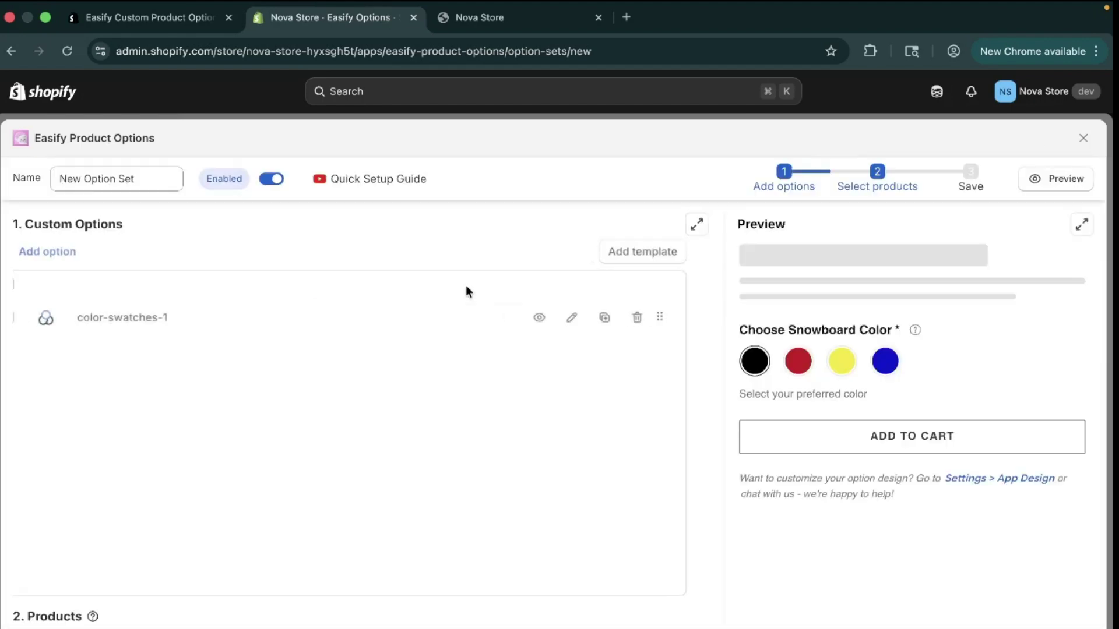
Step: Switch to the Nova Store storefront and examine the color option's help and info texts on The Collection Snowboard: Liquid product page
left_click(474, 44)
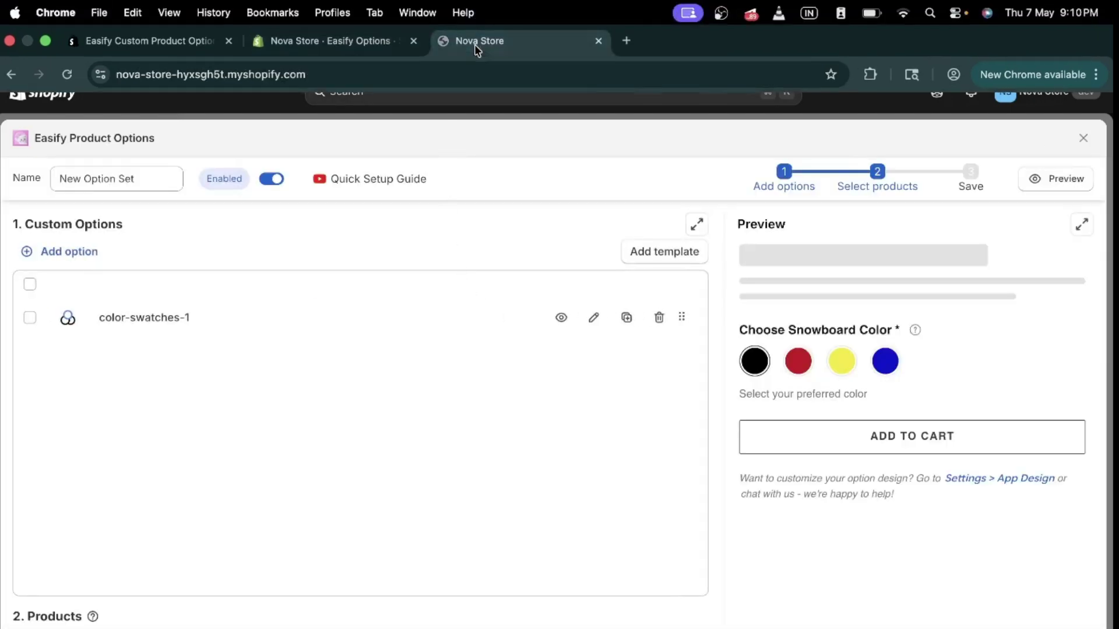
scroll(279, 527, "down", 6)
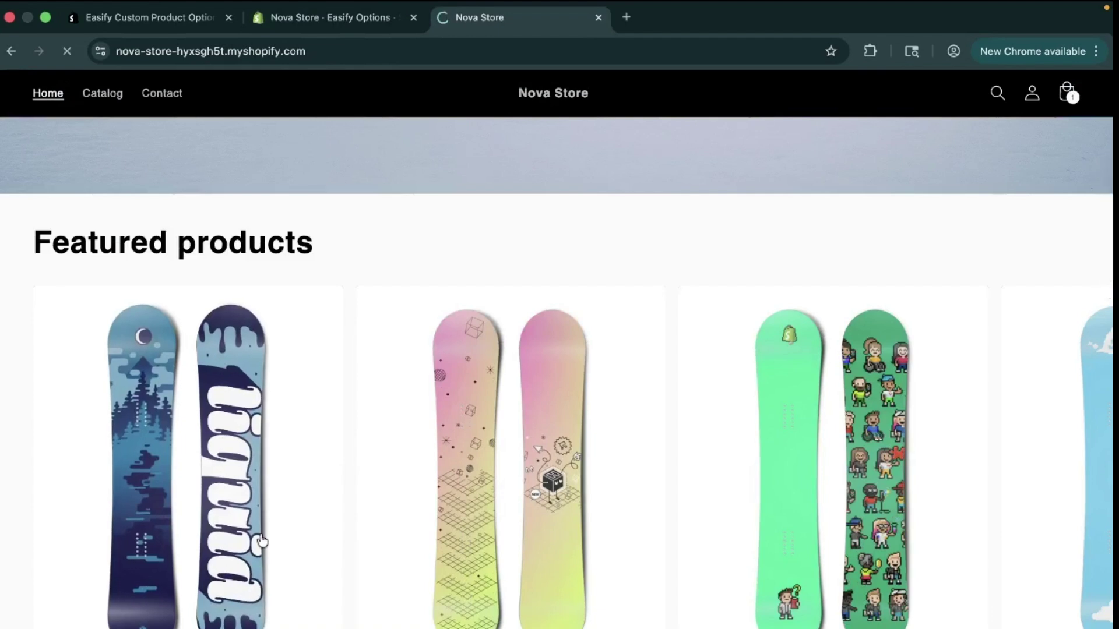
left_click(262, 541)
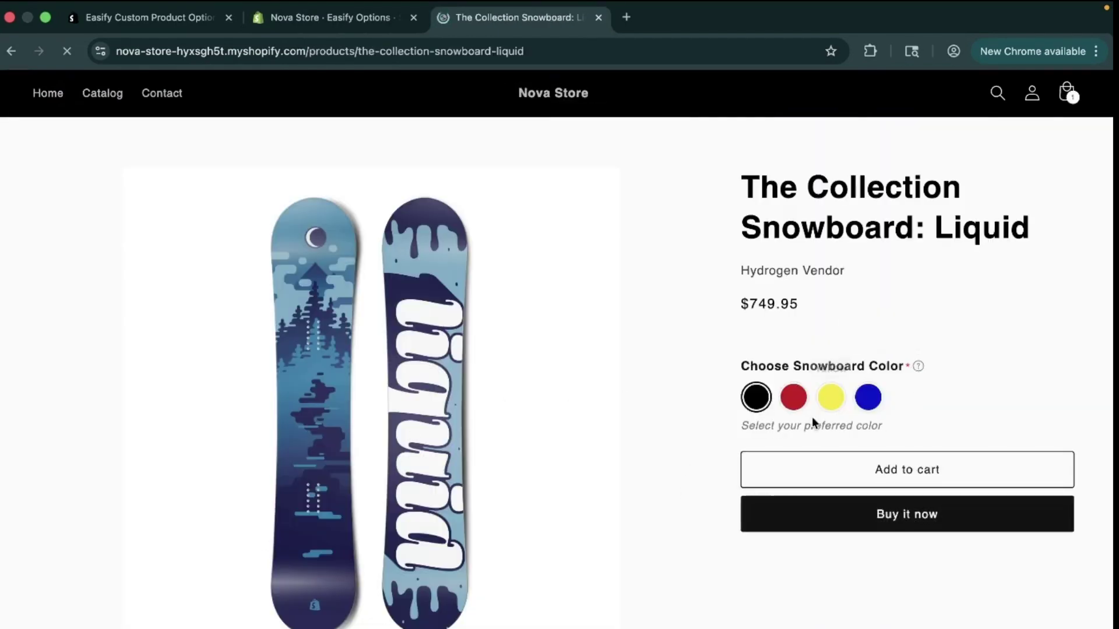
left_click_drag(729, 425, 951, 445)
mouse_move(919, 370)
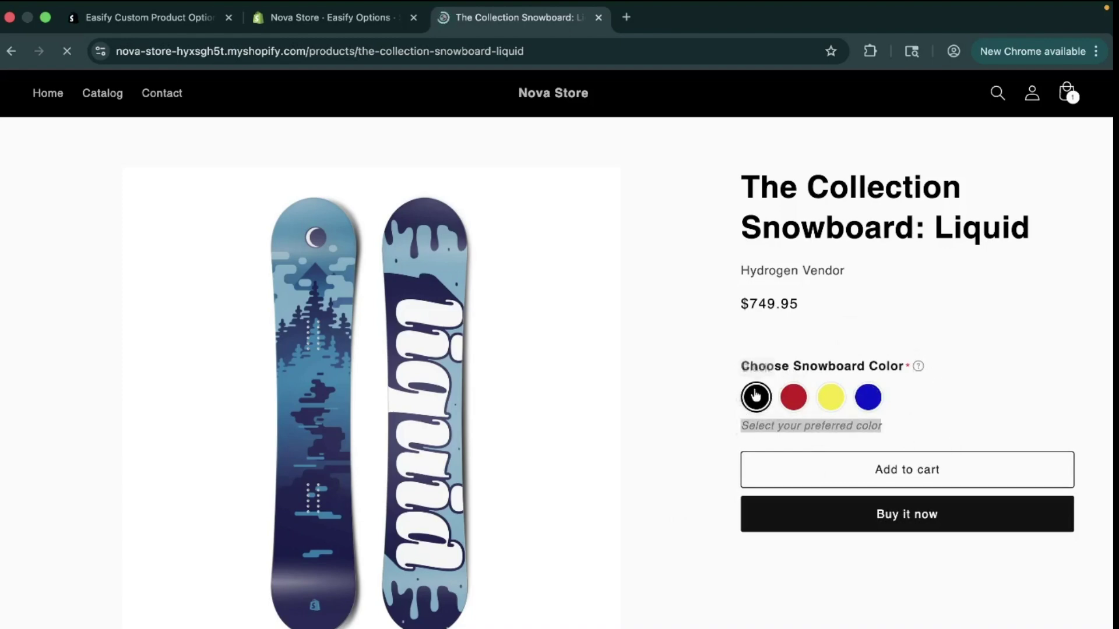
Step: Test the Red, Yellow and Blue swatches on the product page and reselect Black
left_click(784, 412)
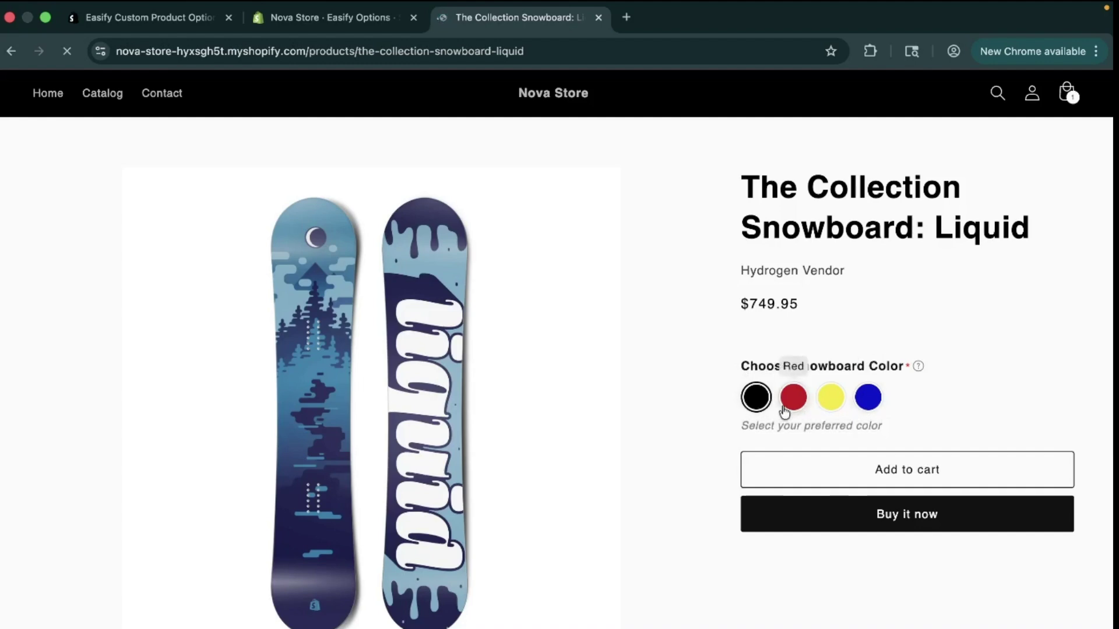
left_click(789, 405)
left_click(831, 400)
left_click(867, 400)
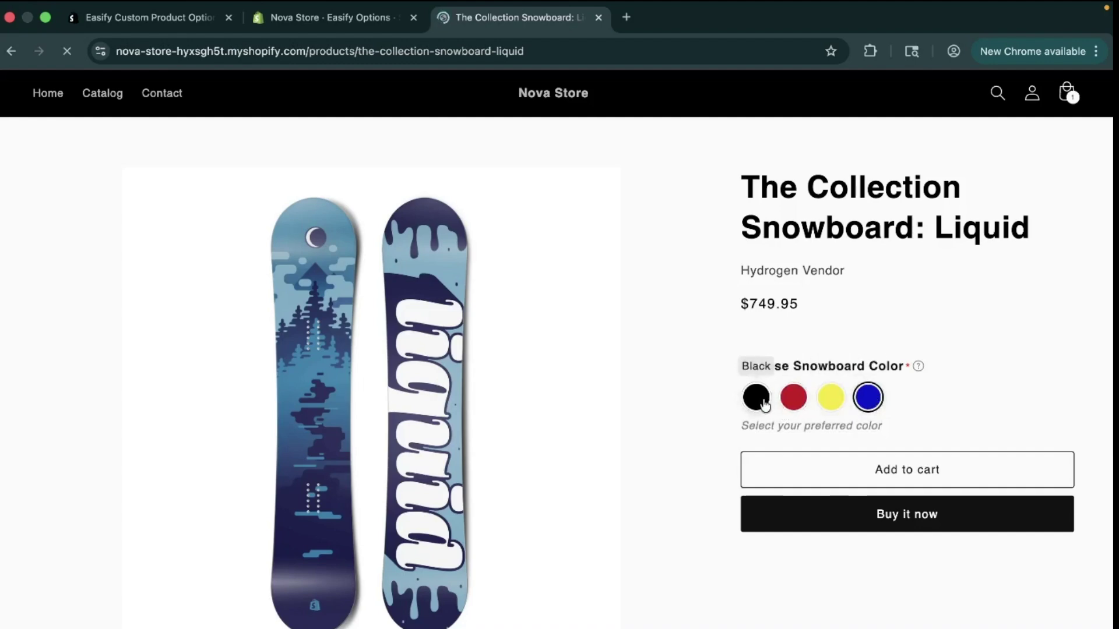
left_click(793, 399)
left_click(831, 400)
left_click(868, 400)
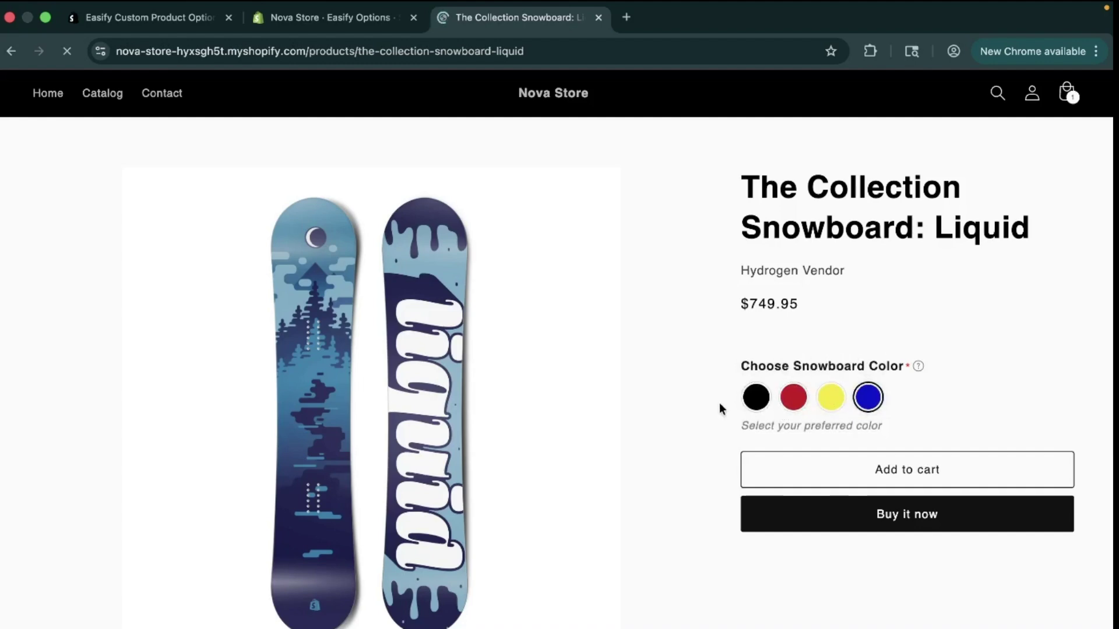
left_click(767, 402)
left_click_drag(699, 166, 890, 572)
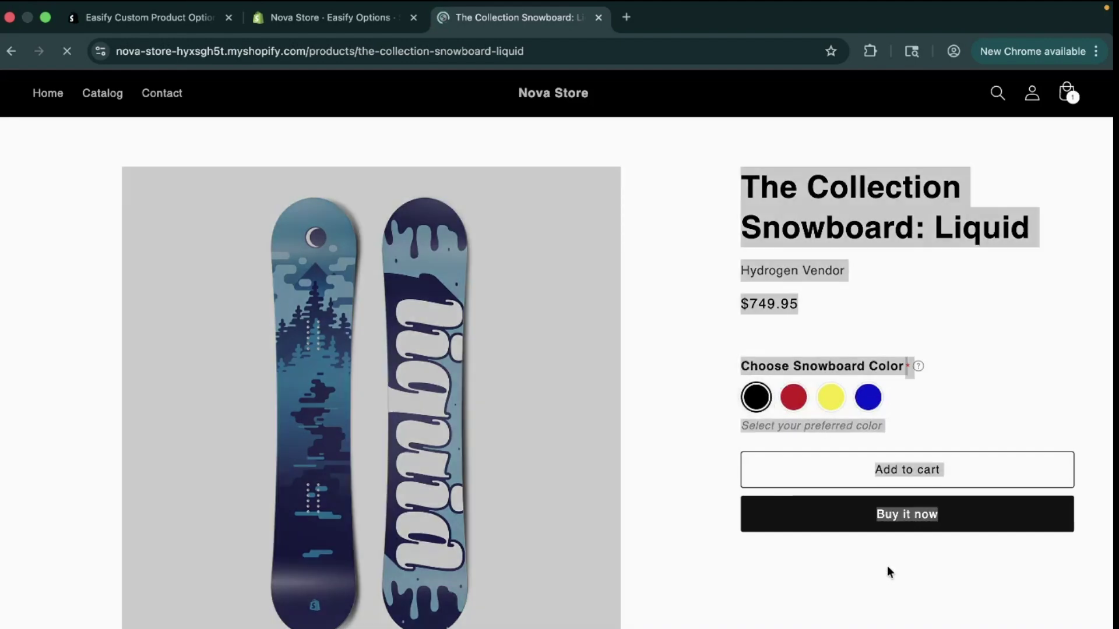
left_click(890, 573)
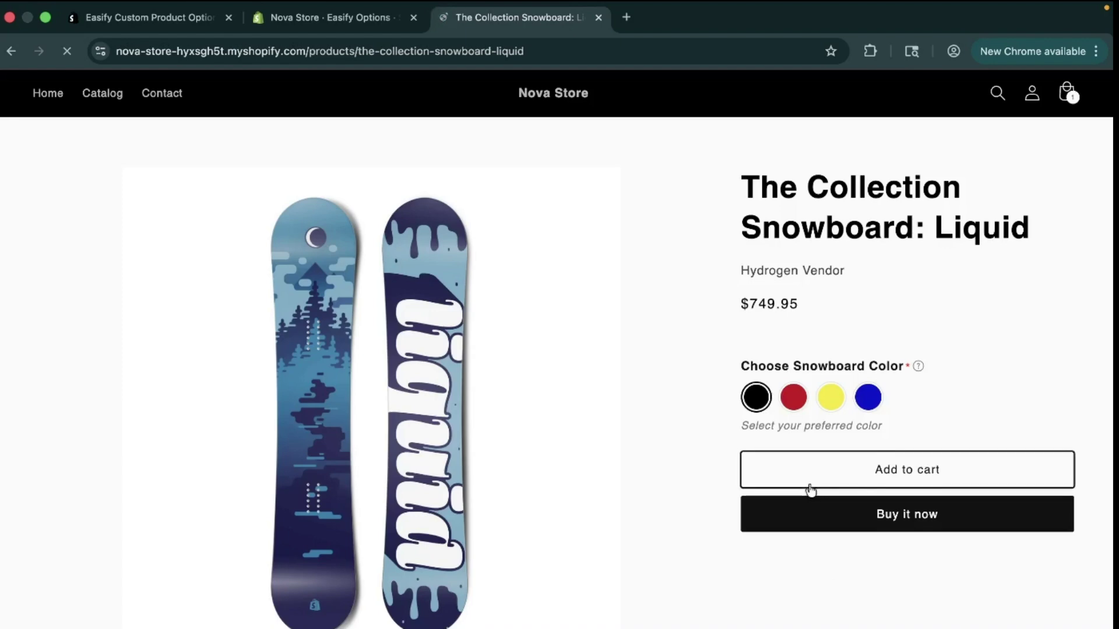
scroll(806, 489, "down", 5)
scroll(810, 489, "up", 1)
scroll(810, 490, "up", 4)
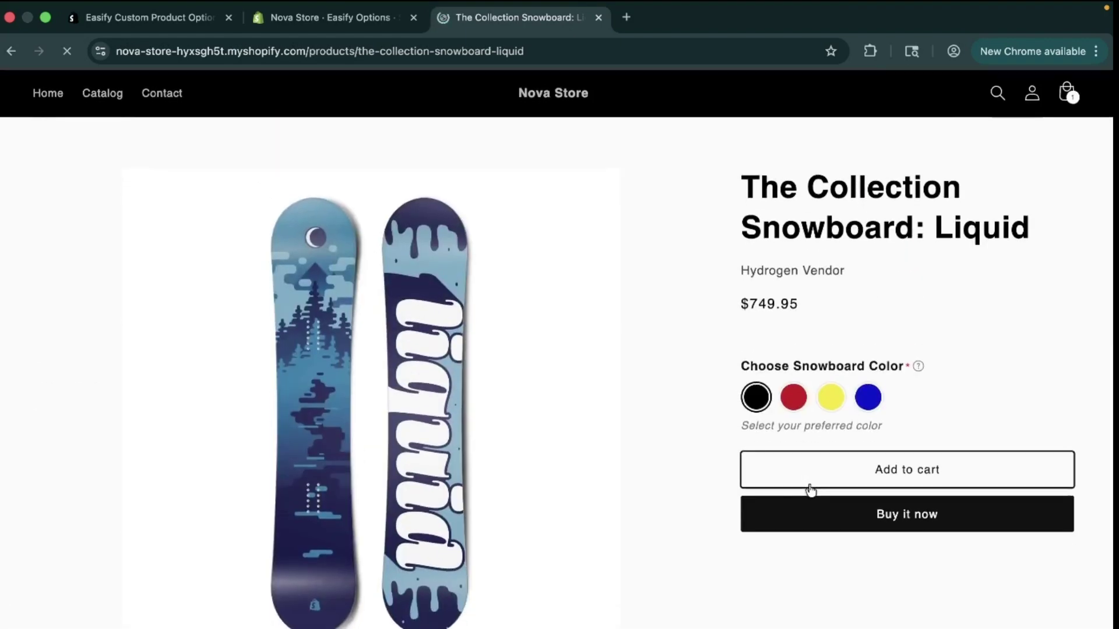